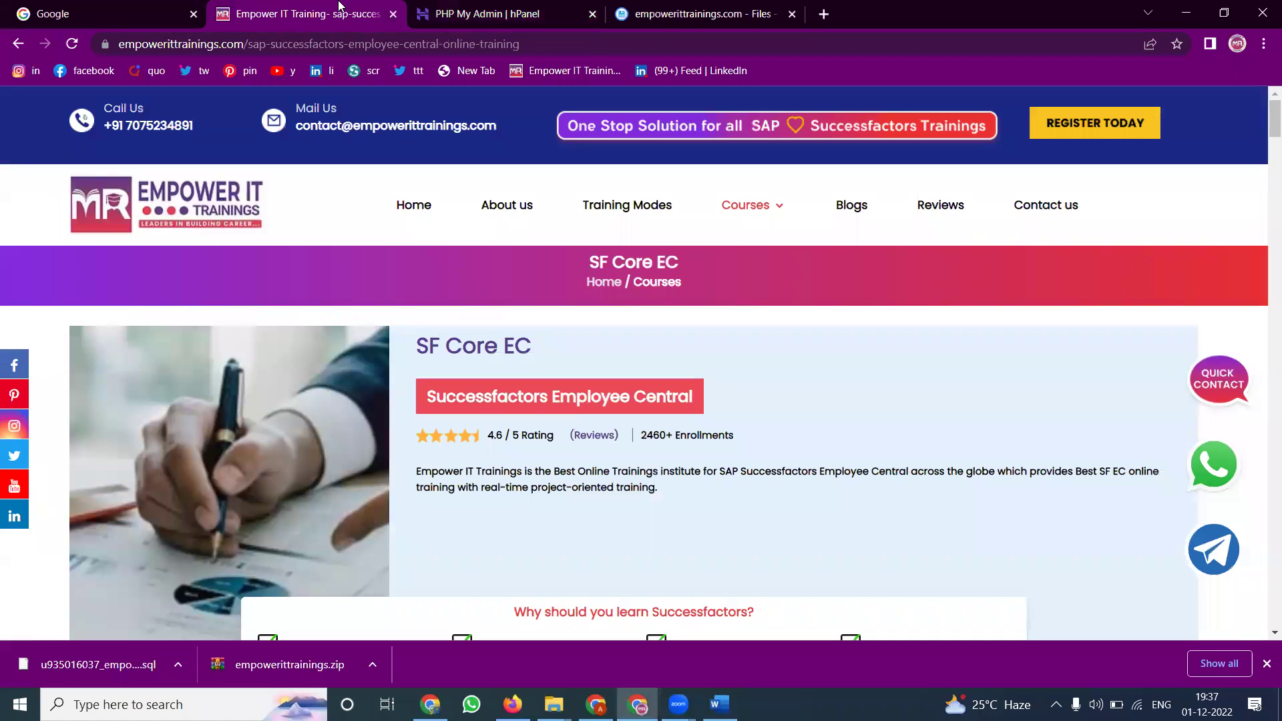
Show the Empower IT Trainings home page and close the site's Files tab.
left_click(400, 199)
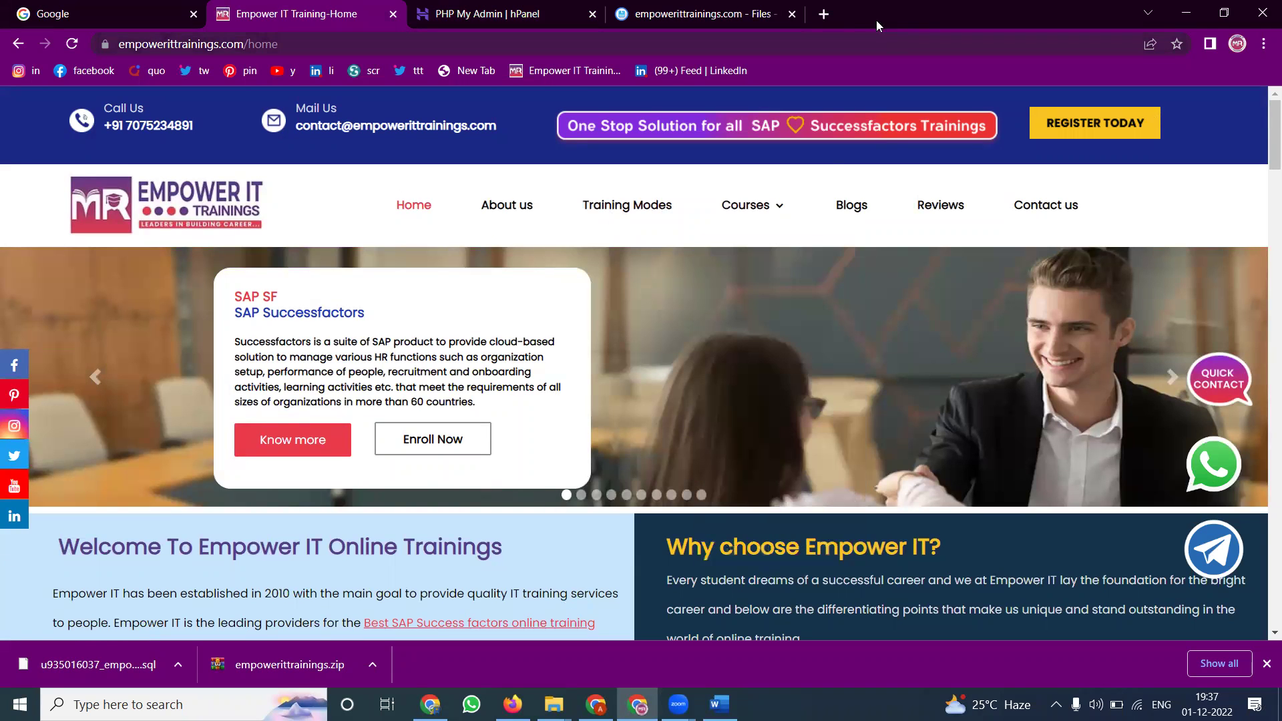
left_click(792, 14)
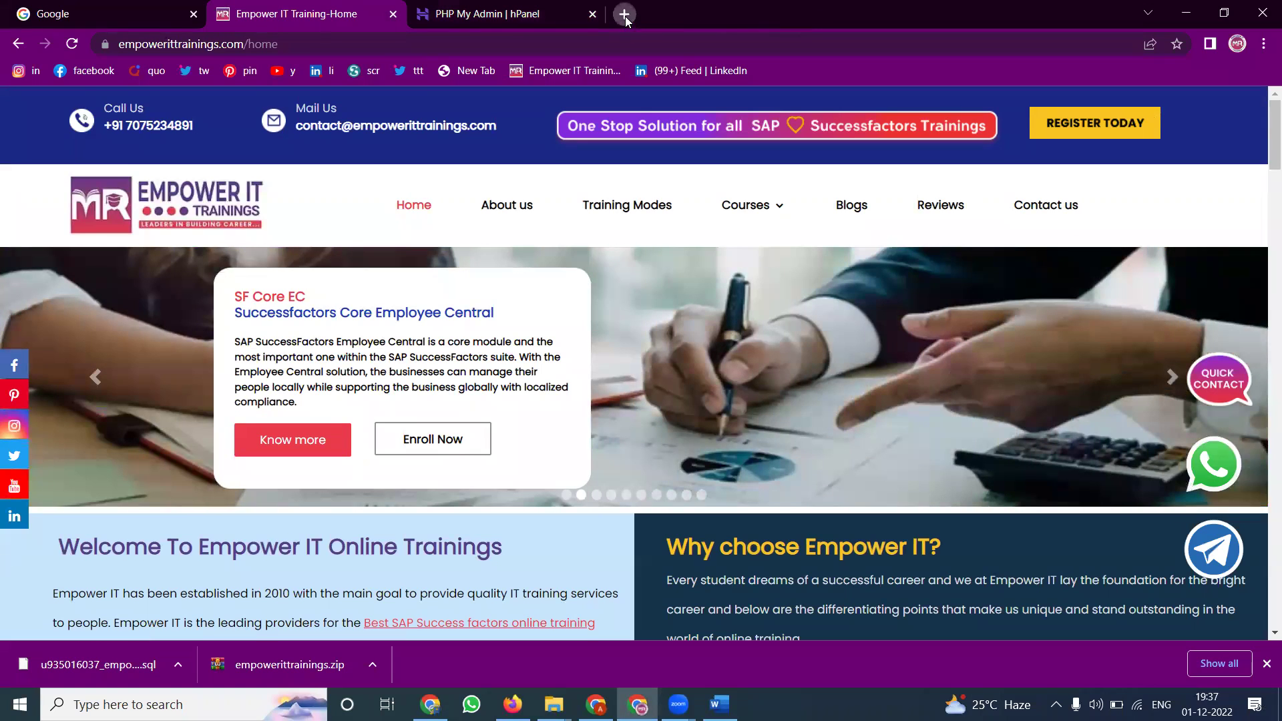
Search Google for 'search console' and start Google Search Console to add a new property.
left_click(626, 16)
type("sea")
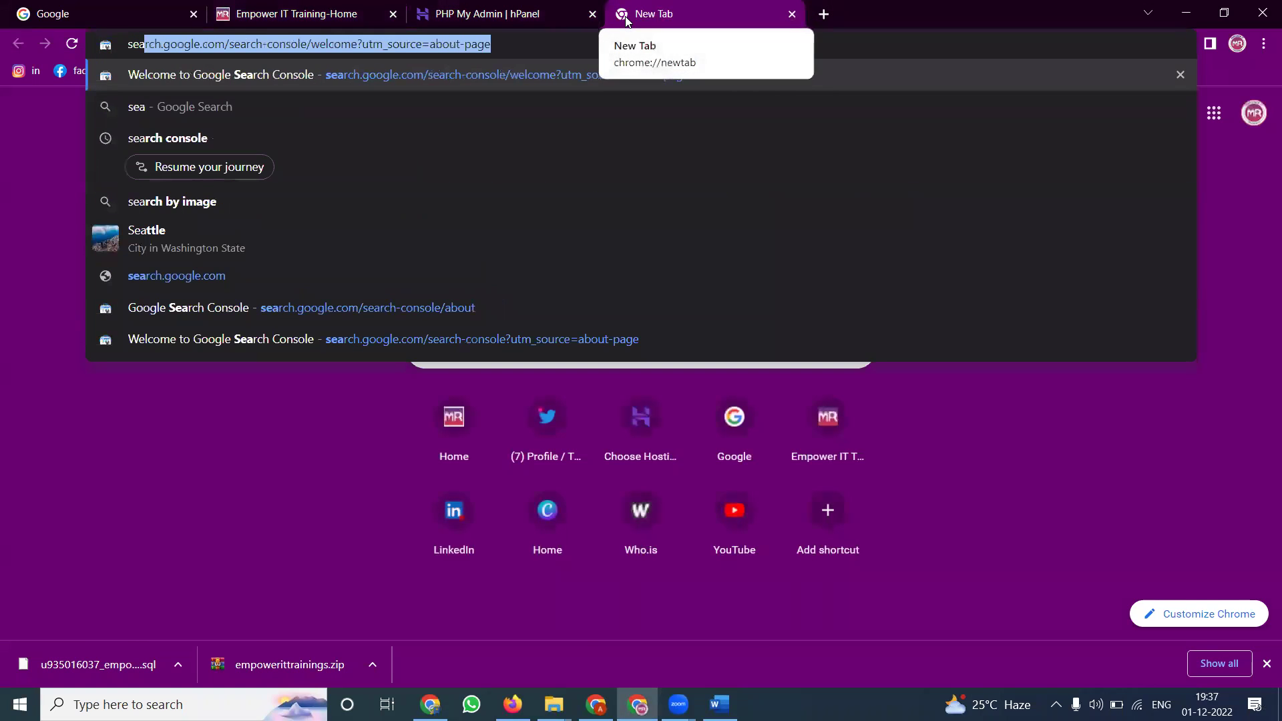
key("Down")
key("Down")
key("Return")
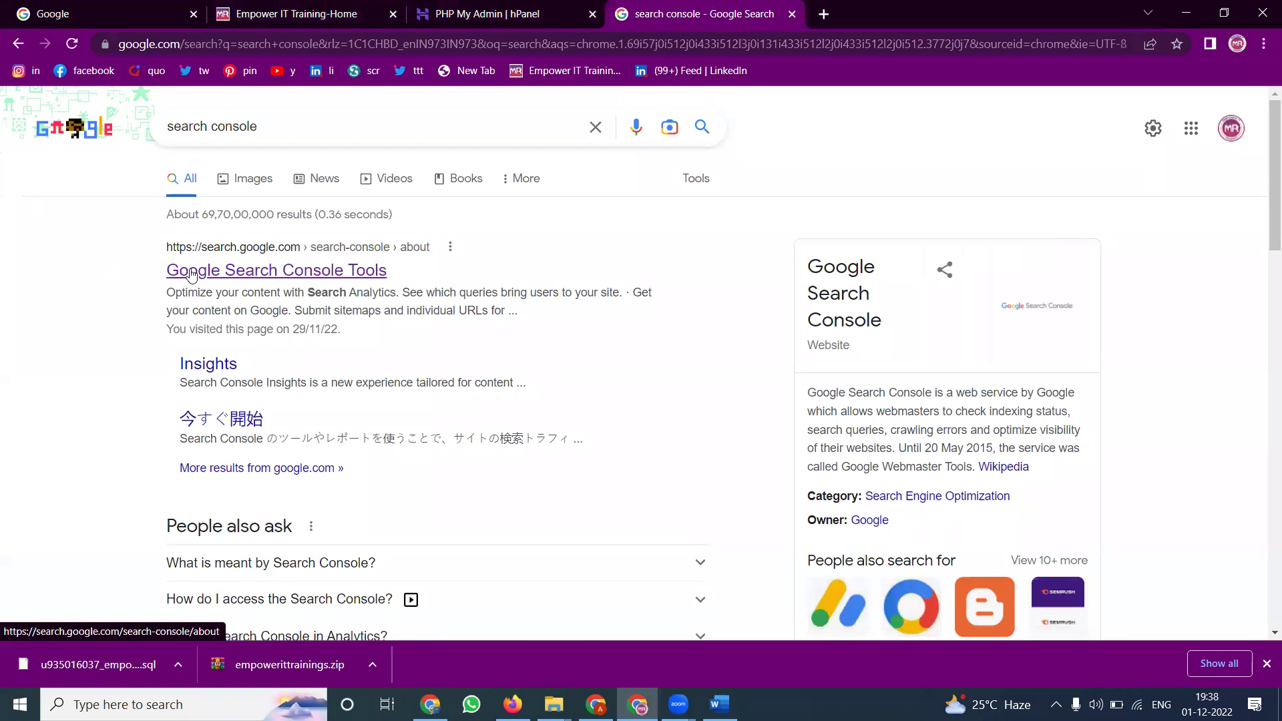
left_click(193, 271)
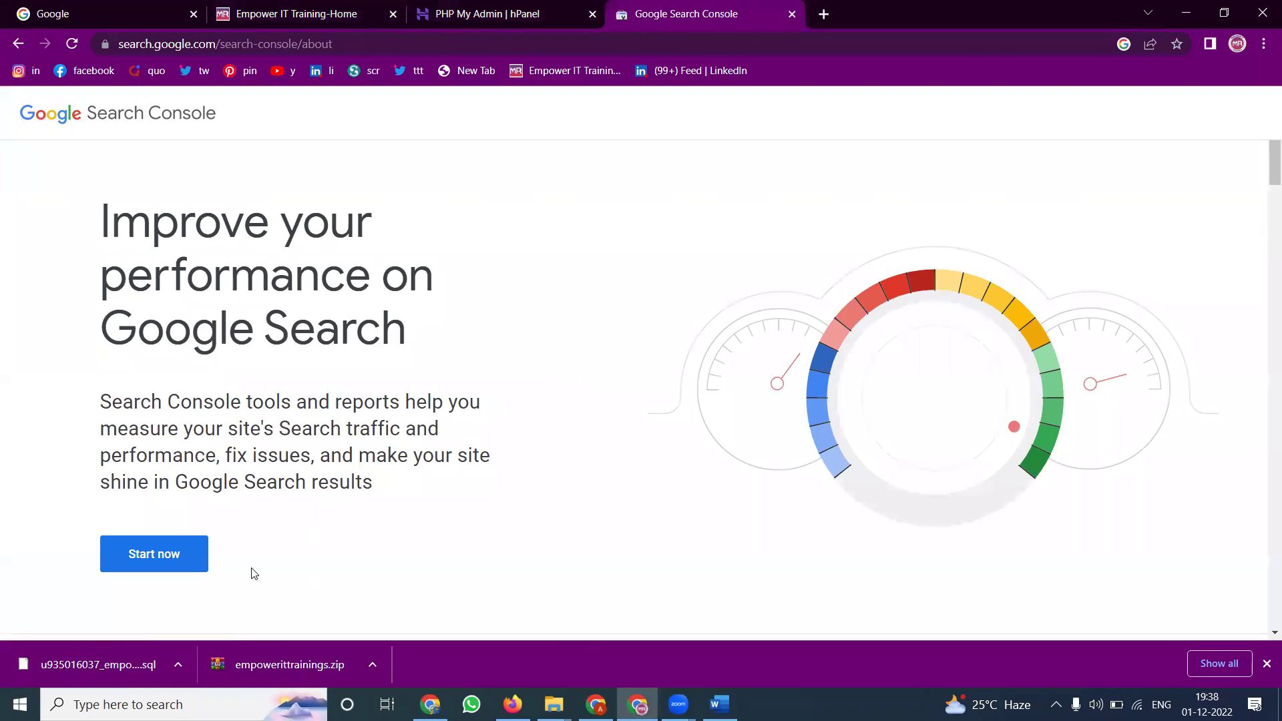
left_click(176, 549)
left_click(30, 114)
left_click(153, 163)
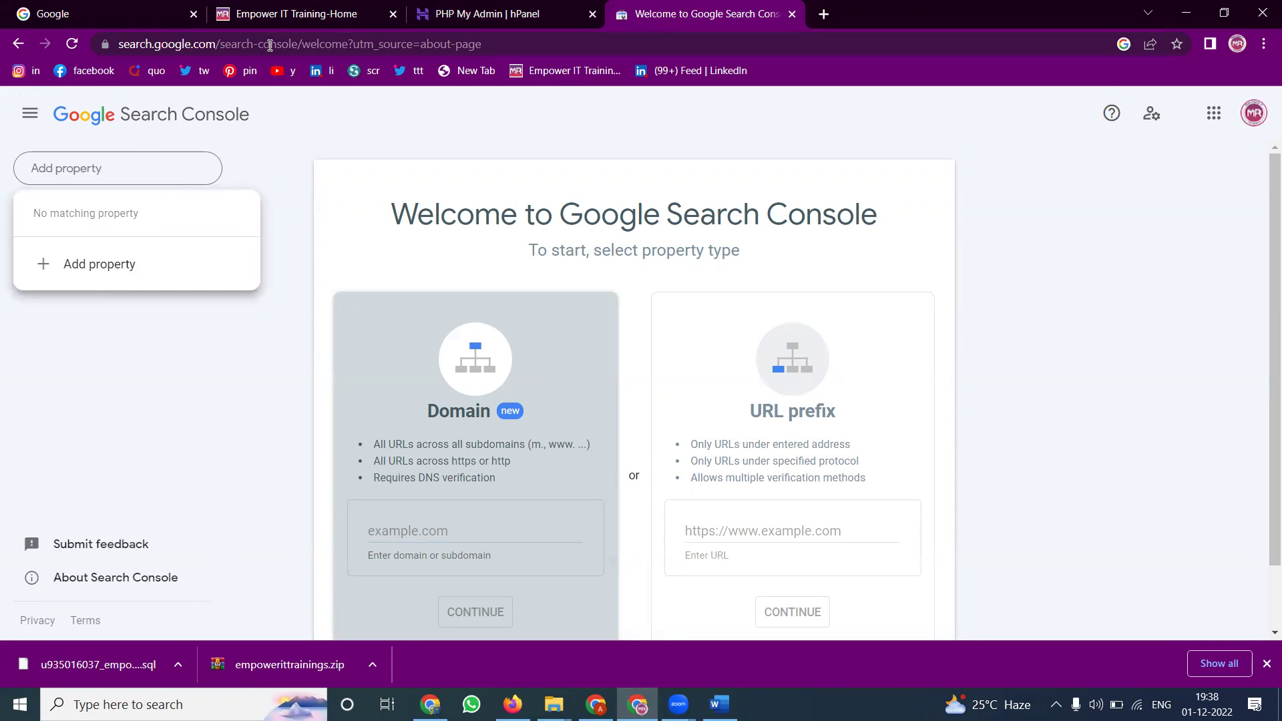
left_click(291, 8)
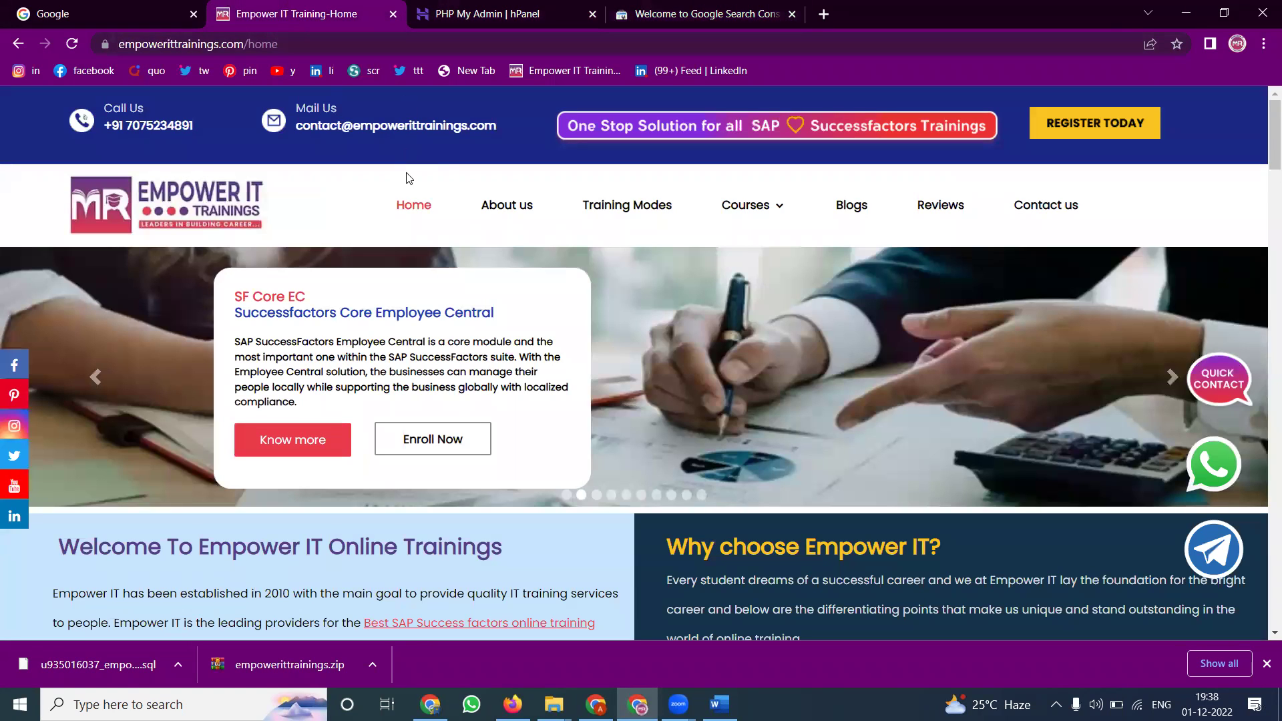
left_click(267, 45)
double_click(267, 44)
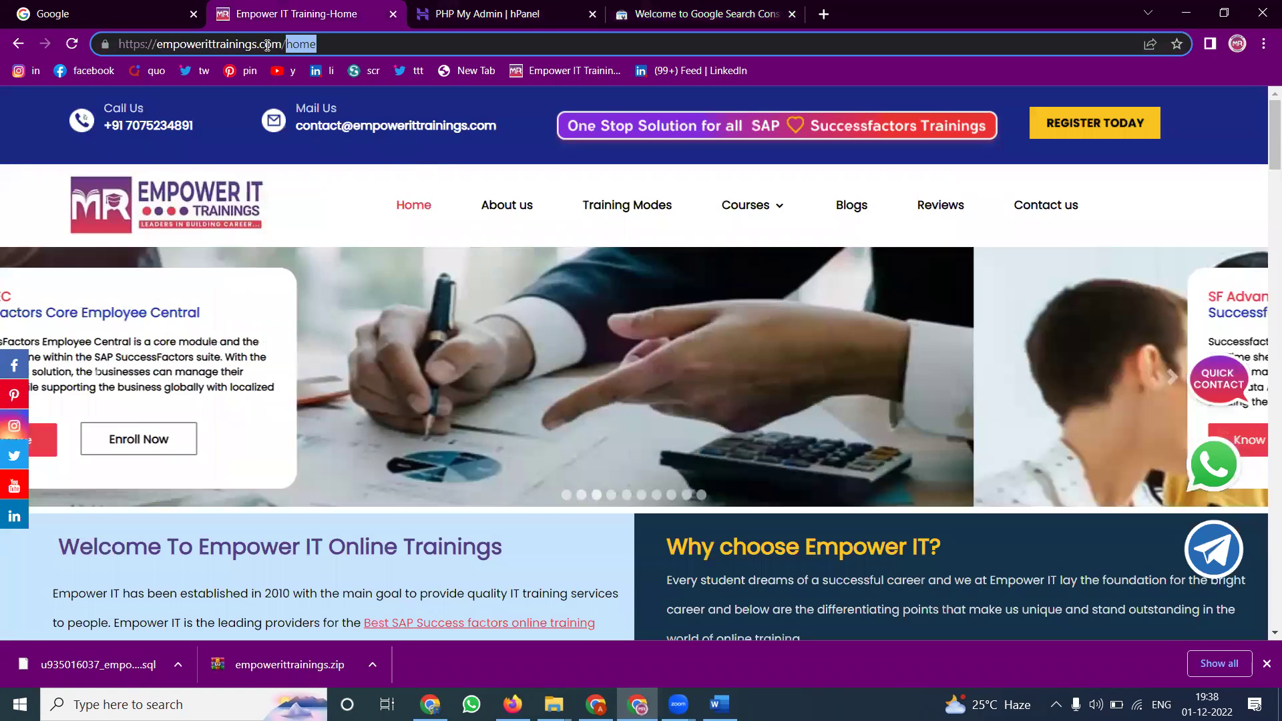
key("BackSpace")
key("Return")
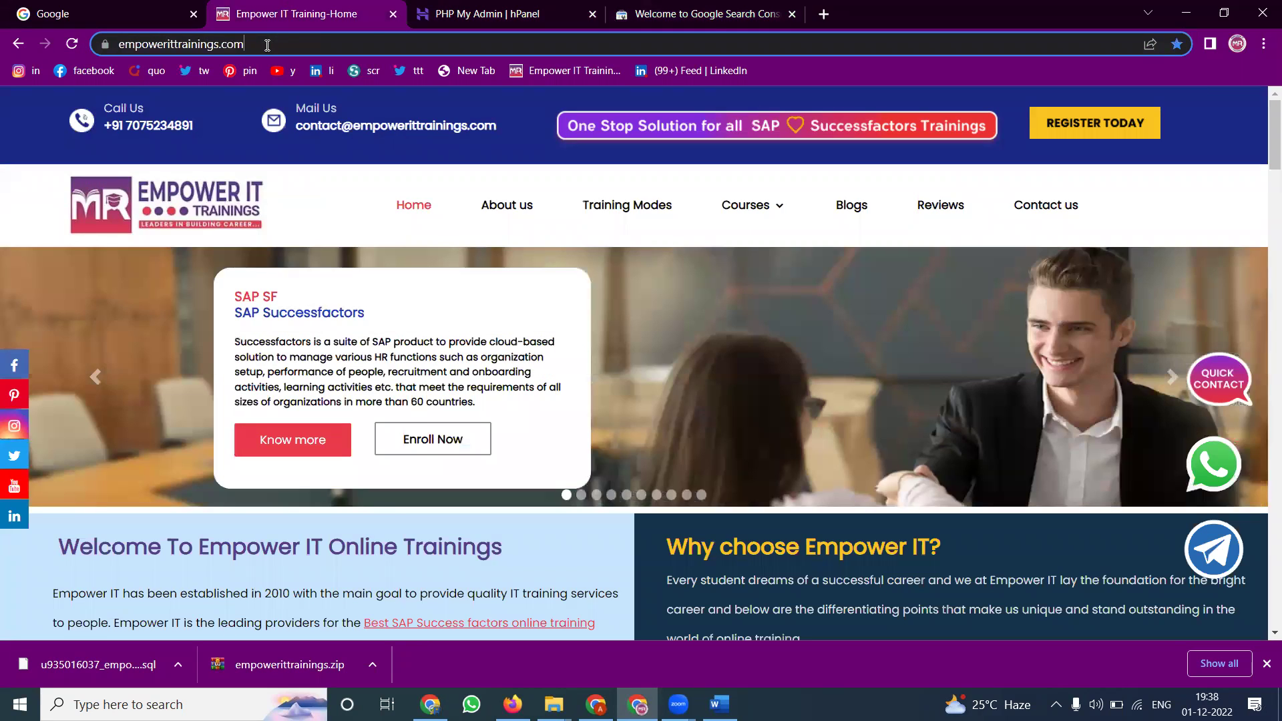
left_click(702, 14)
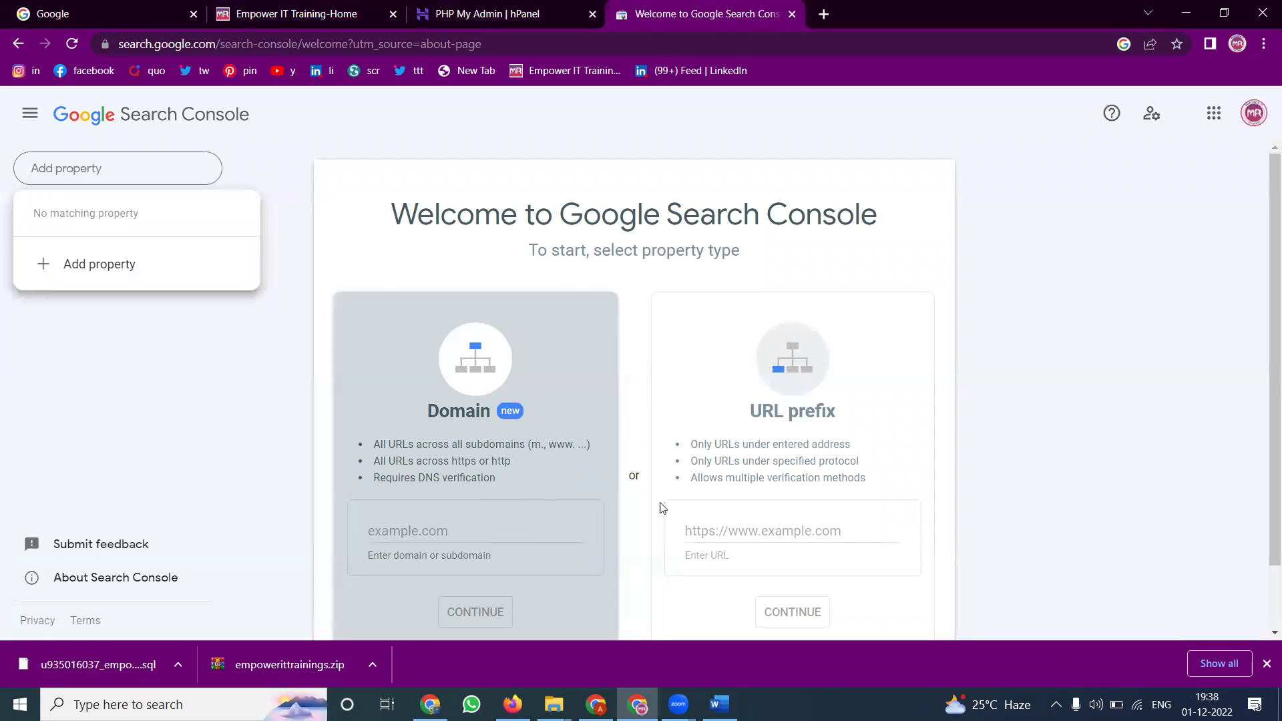
left_click(695, 531)
type("https://empowerittrainings.com/")
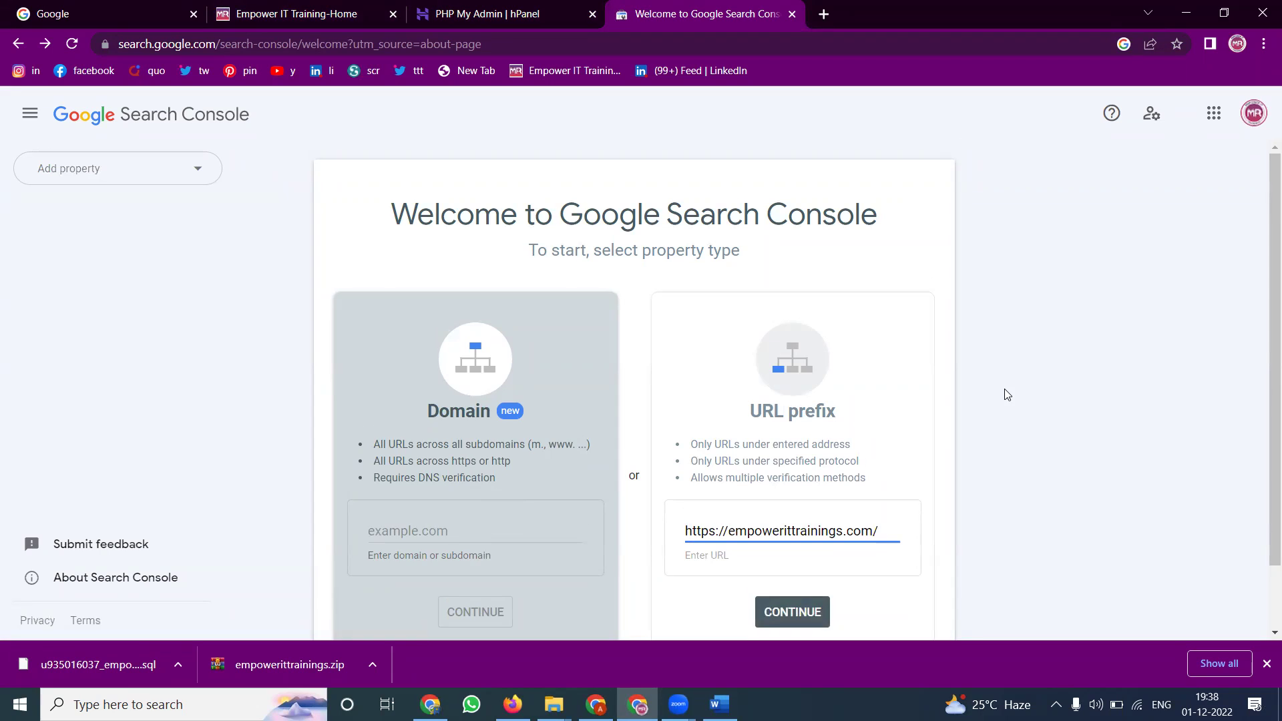
scroll(1007, 395, "down", 1)
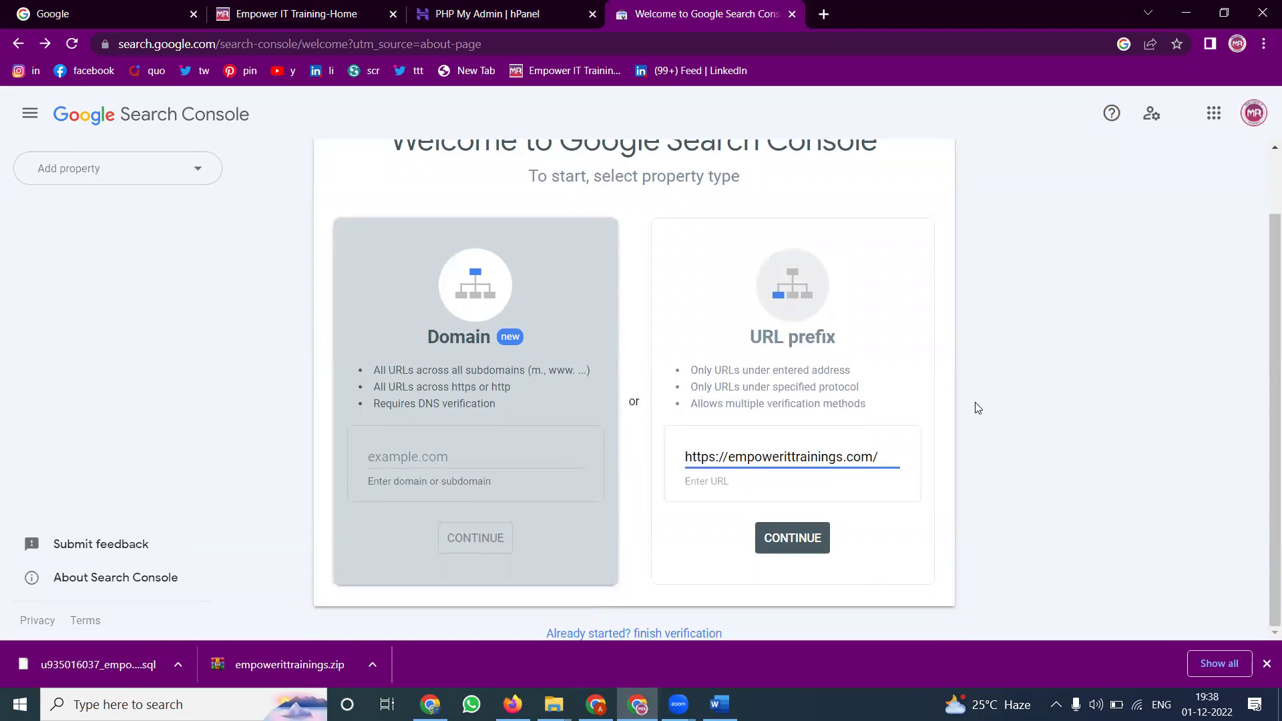
left_click(807, 545)
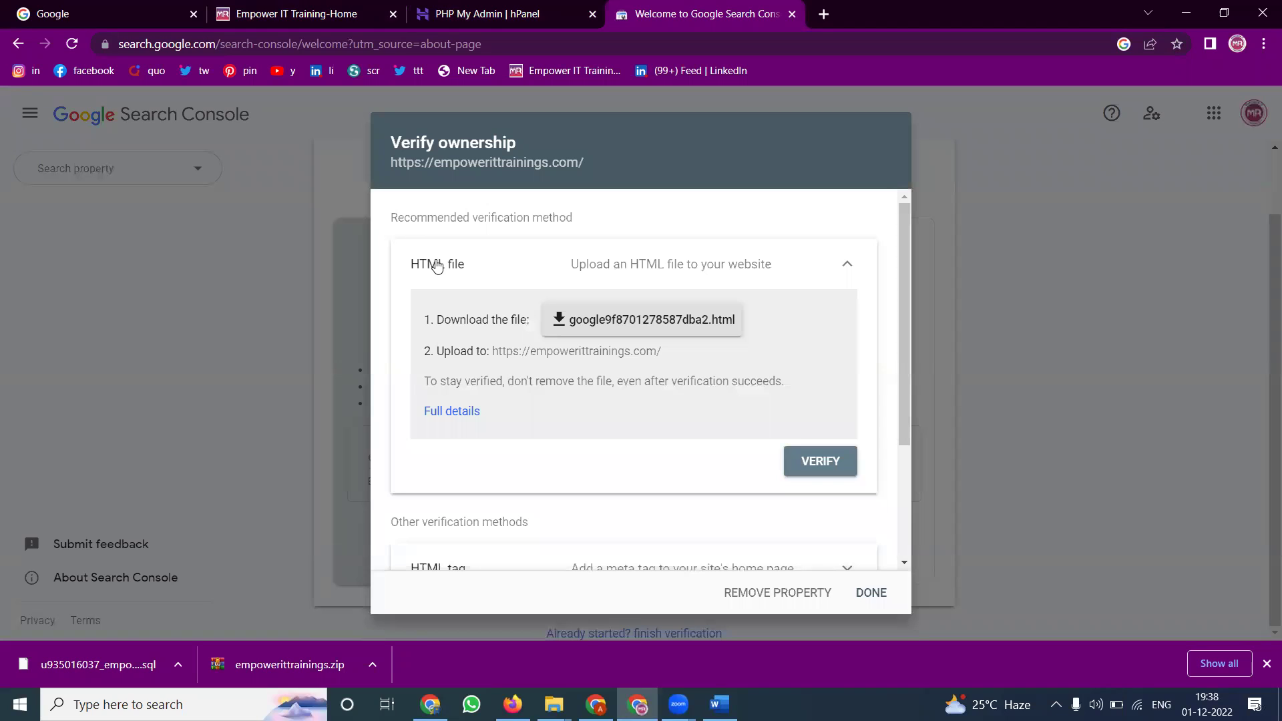
scroll(442, 280, "down", 3)
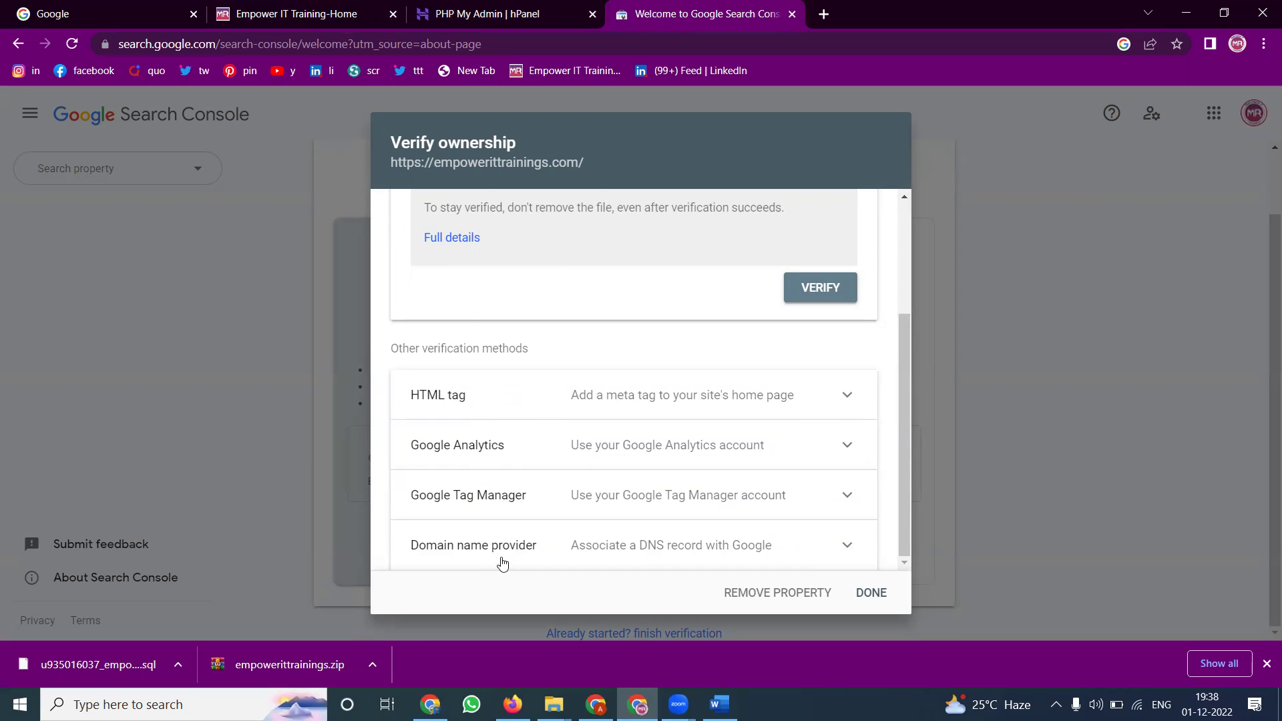
scroll(502, 564, "up", 3)
left_click(570, 326)
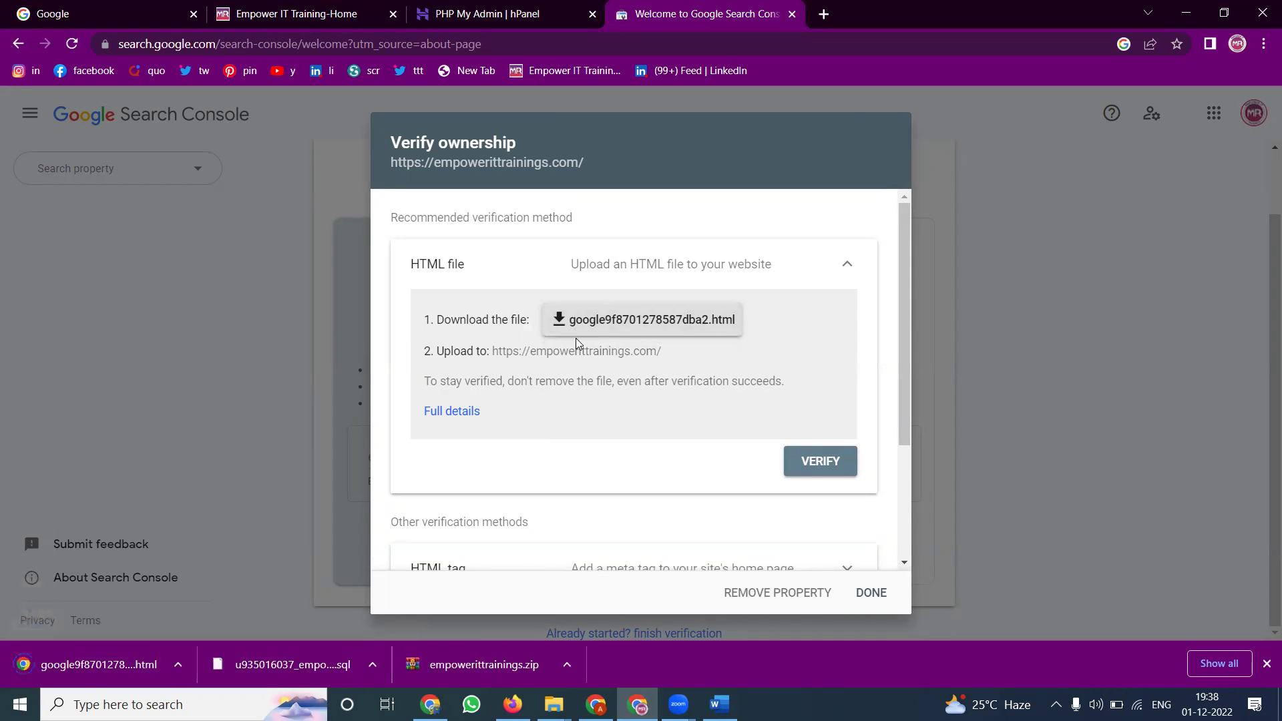
left_click(448, 8)
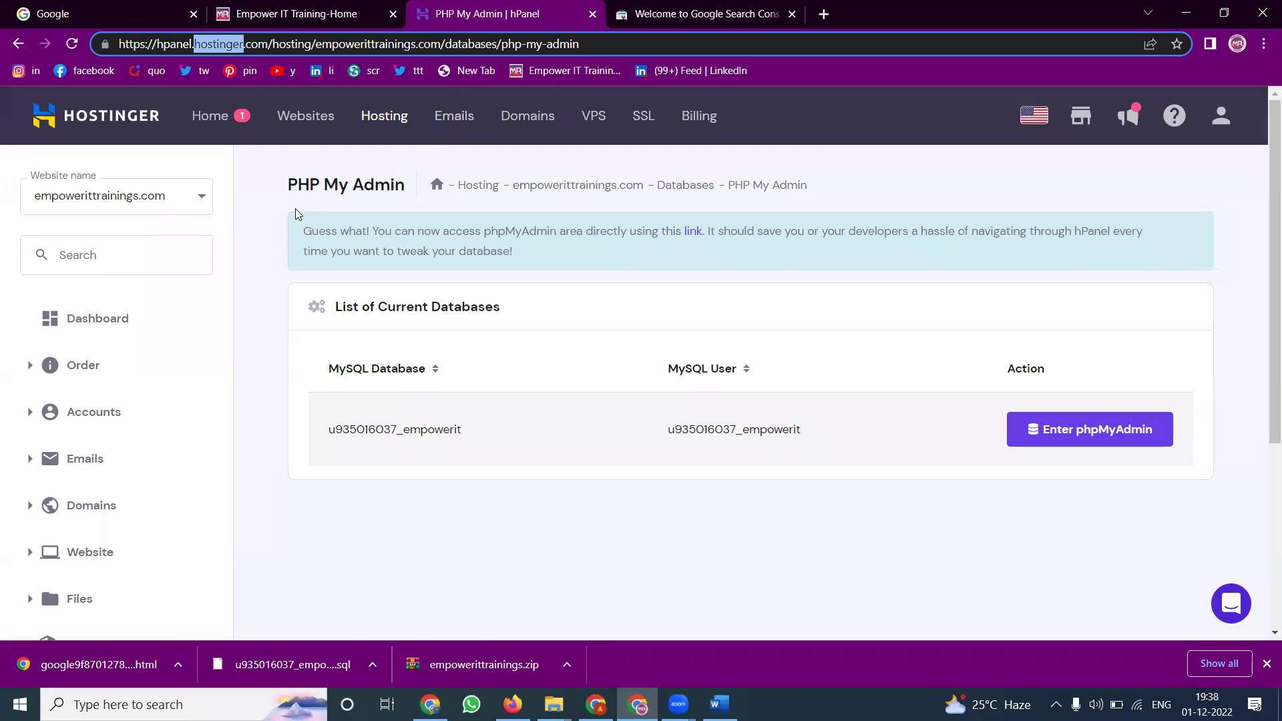
Open the empowerittrainings.com hosting Dashboard and launch its File manager.
left_click(75, 331)
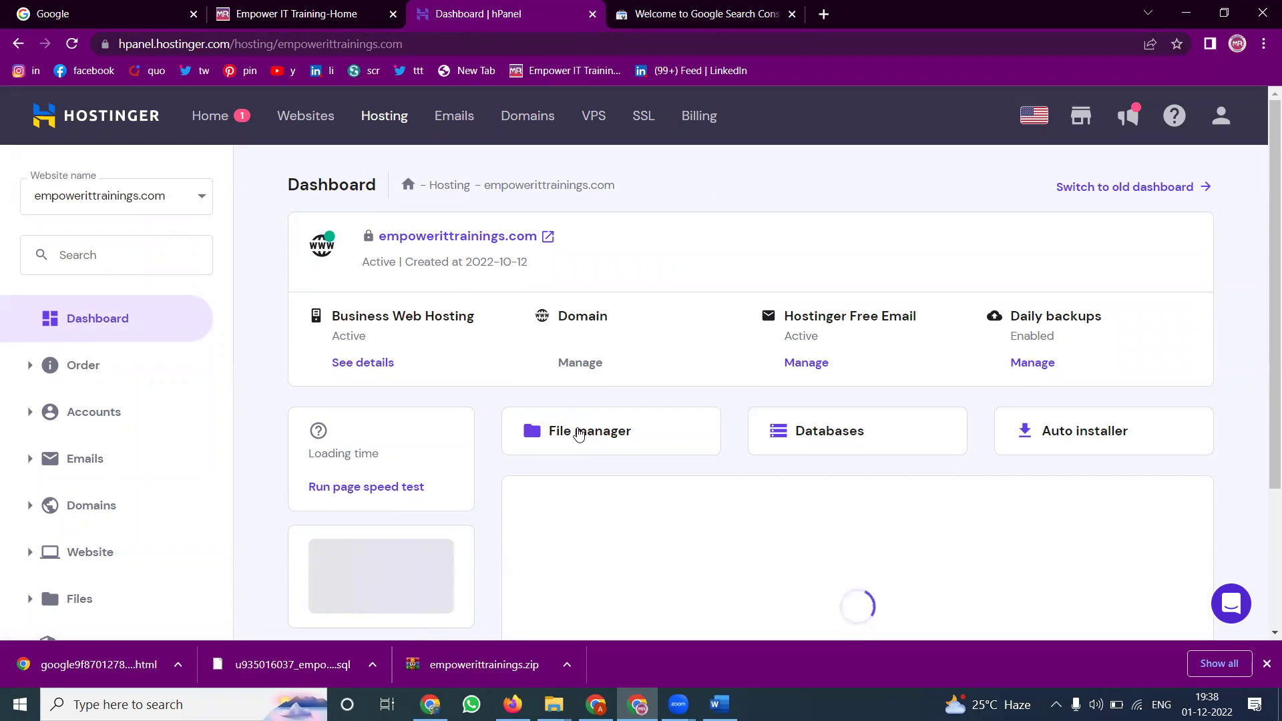
left_click(579, 435)
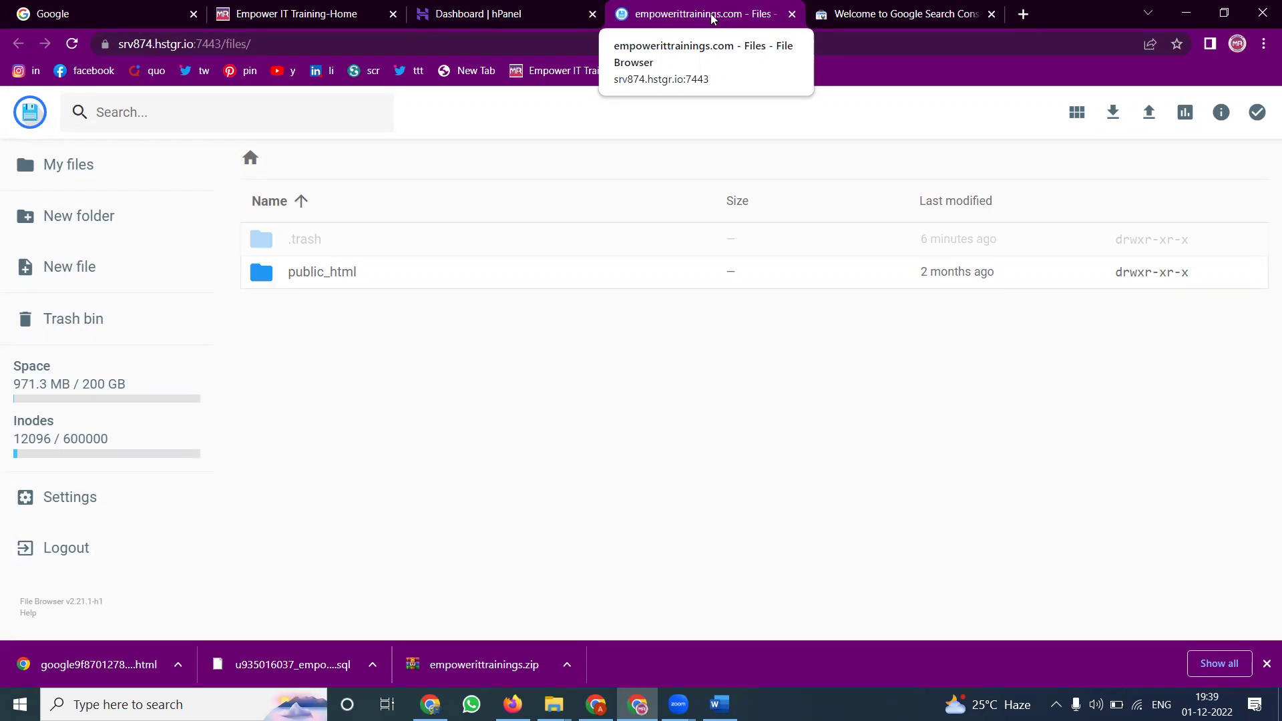
left_click(301, 270)
left_click(301, 270)
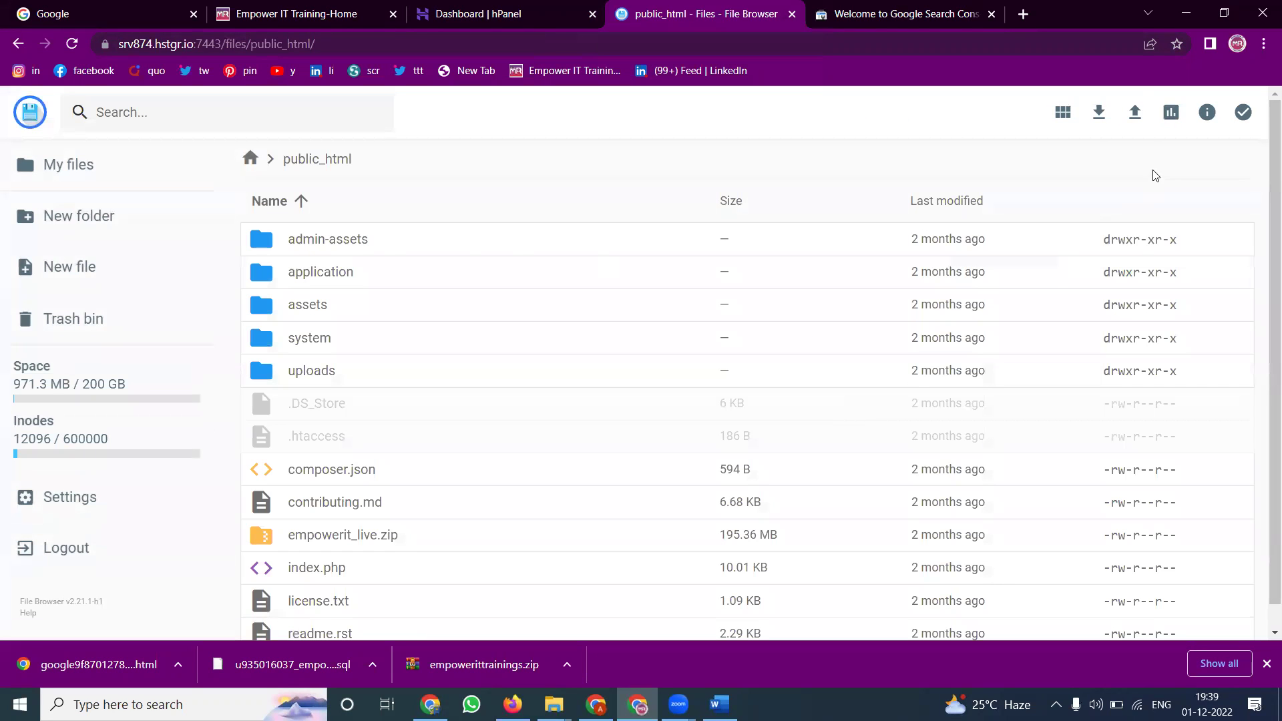
left_click(1135, 114)
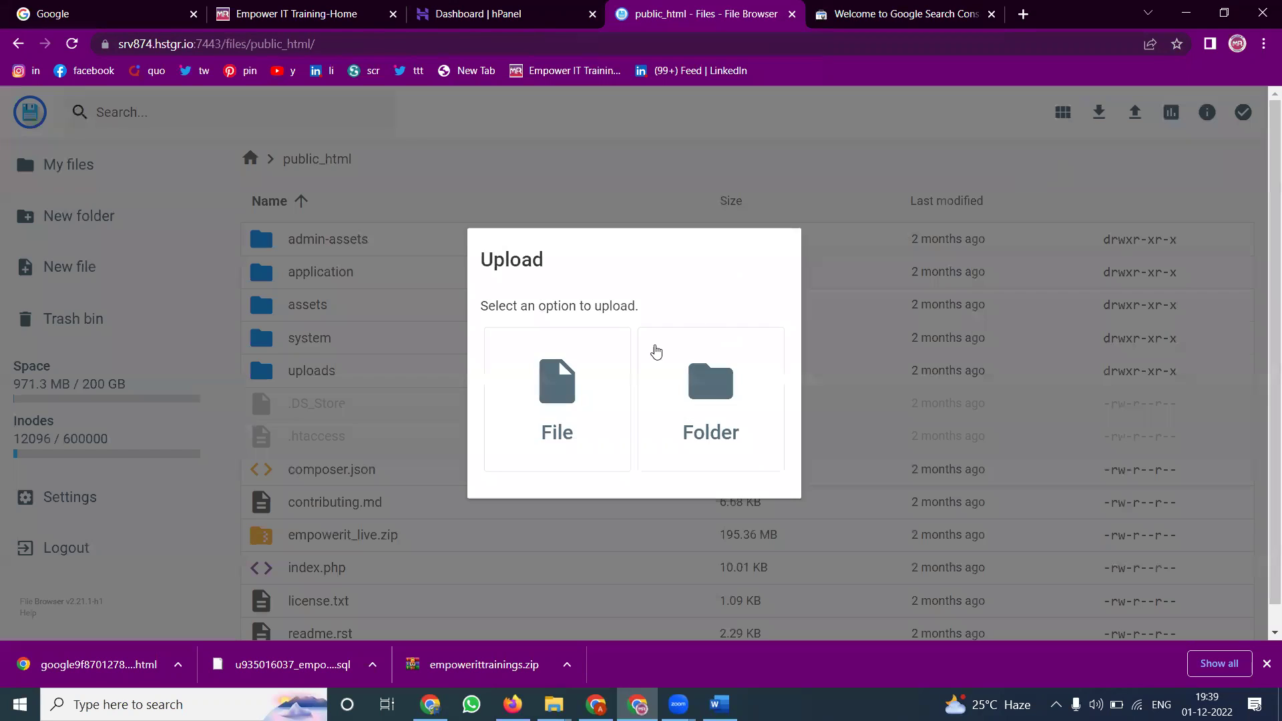
left_click(559, 391)
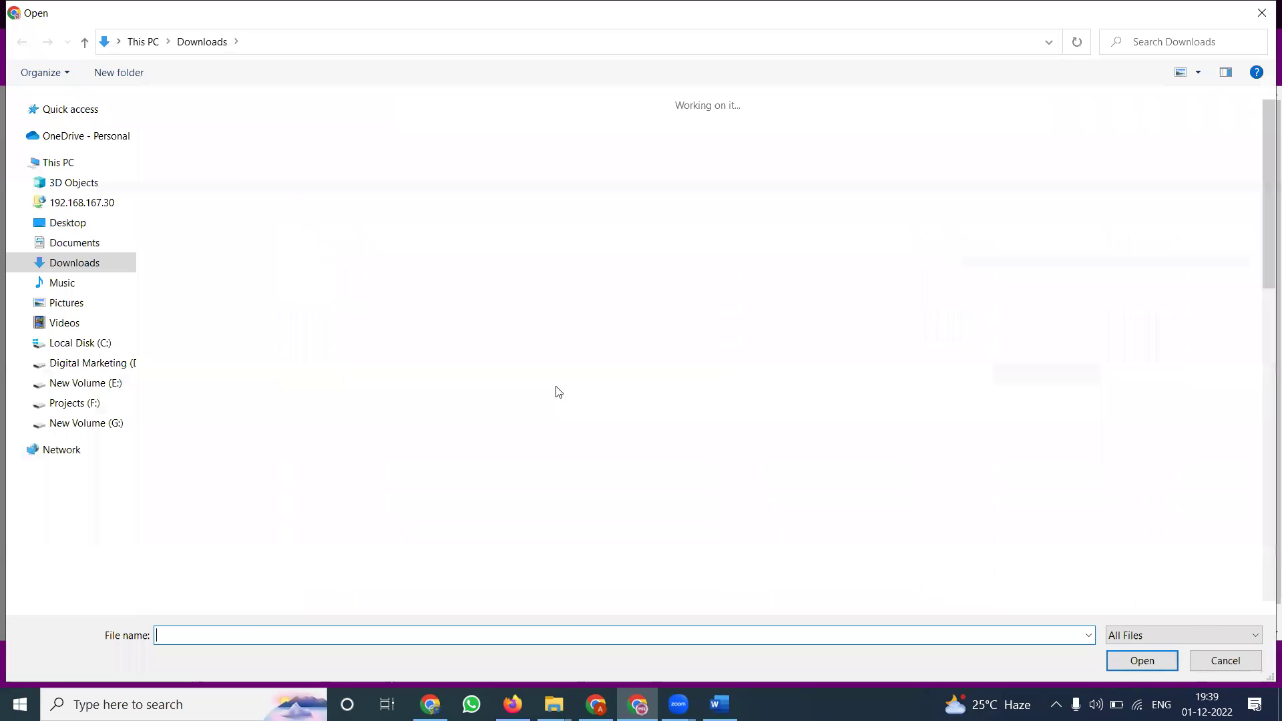
double_click(760, 561)
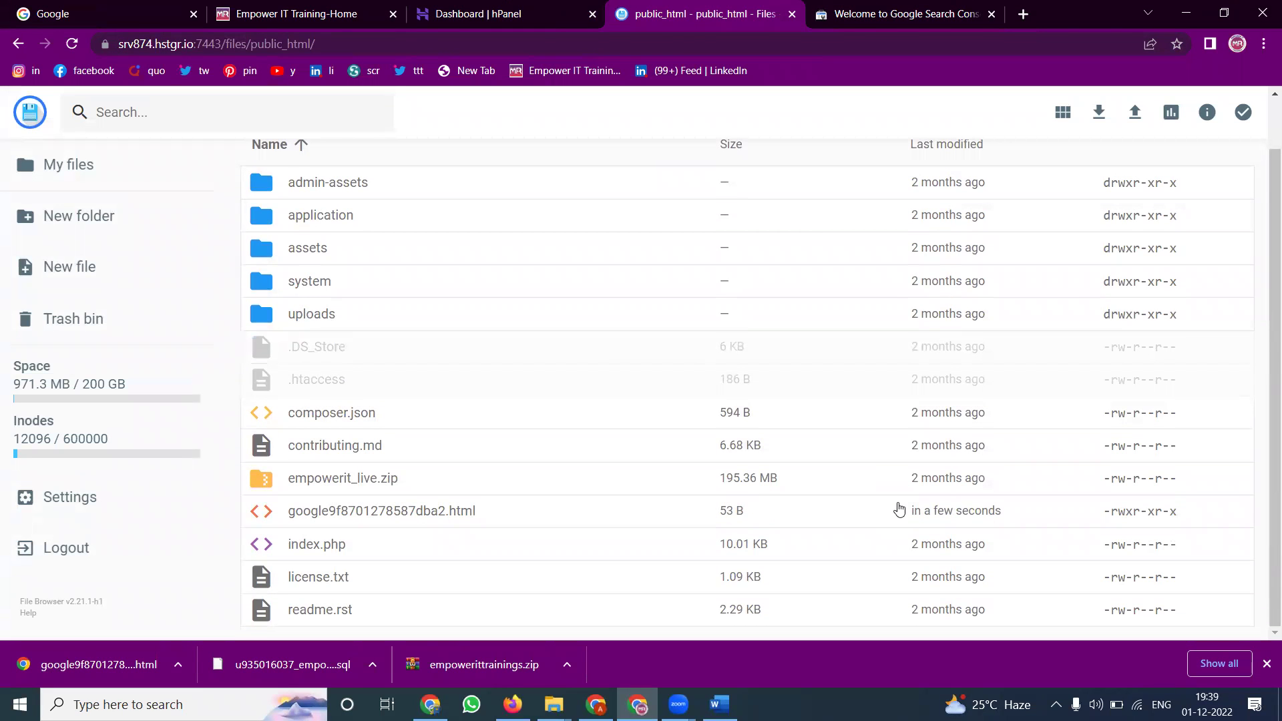
left_click(859, 14)
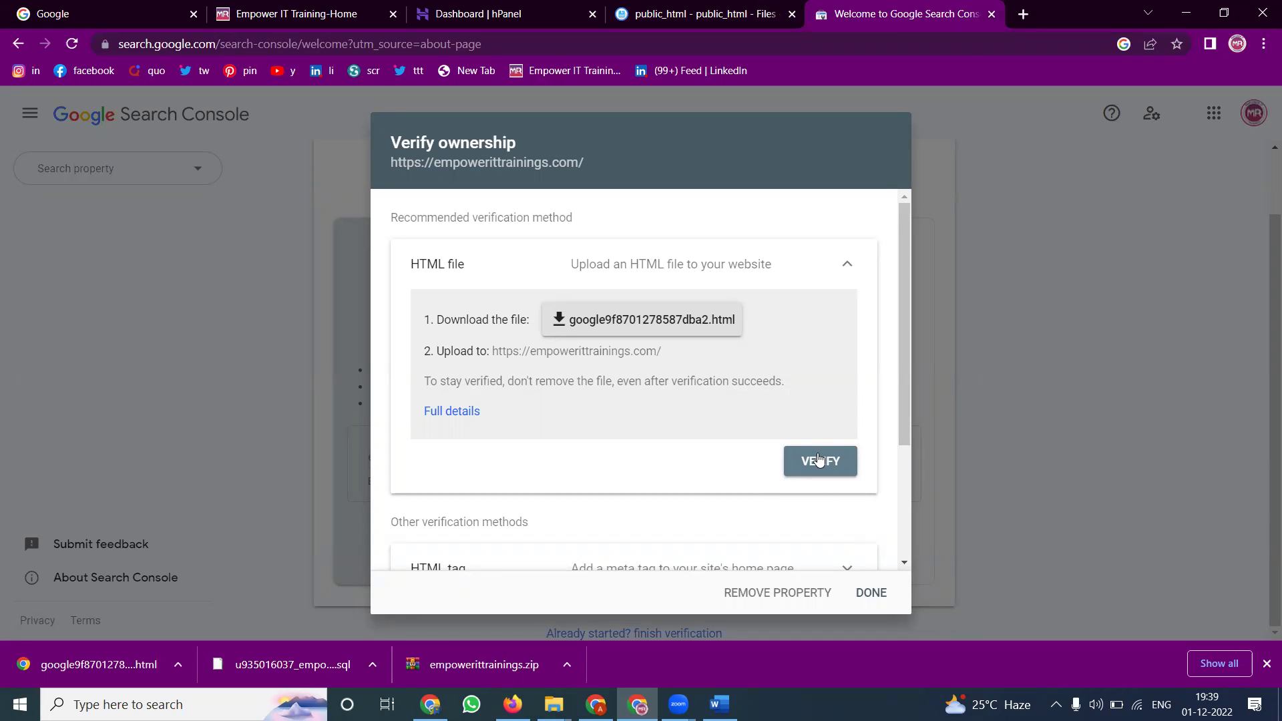
Verify ownership via the HTML file, go to the property, and dismiss the welcome dialog.
left_click(819, 459)
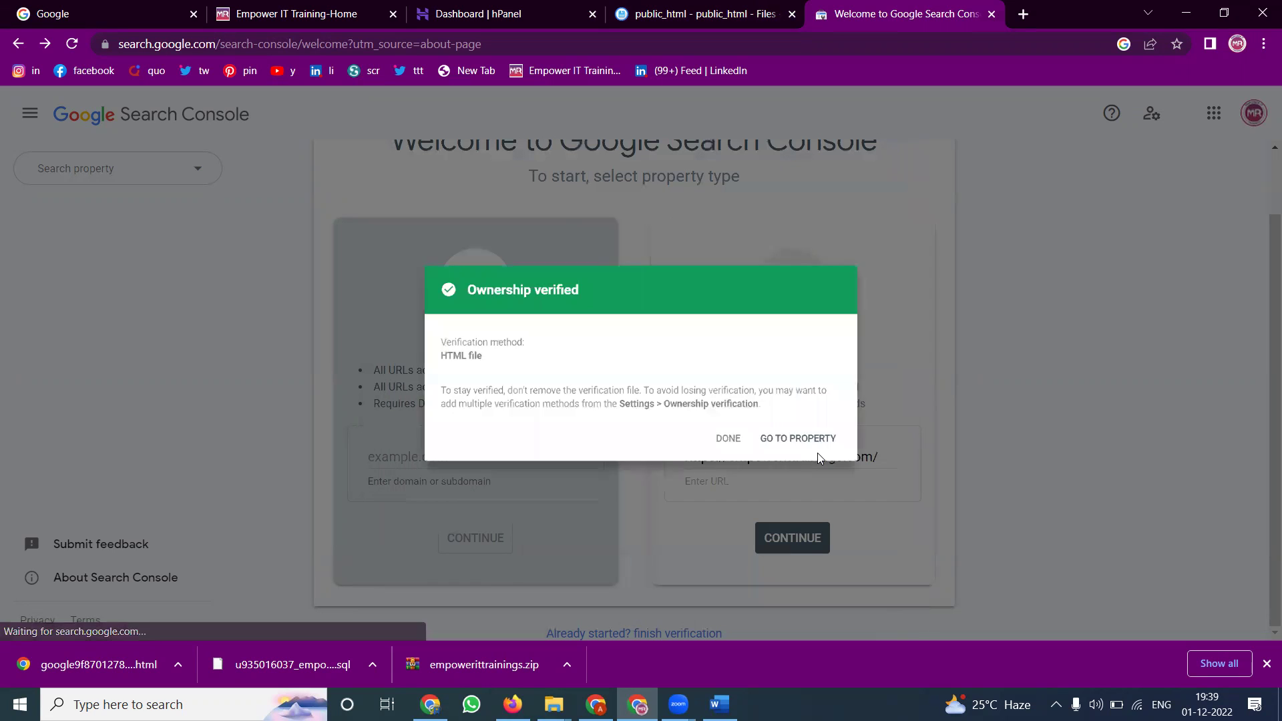
left_click(819, 459)
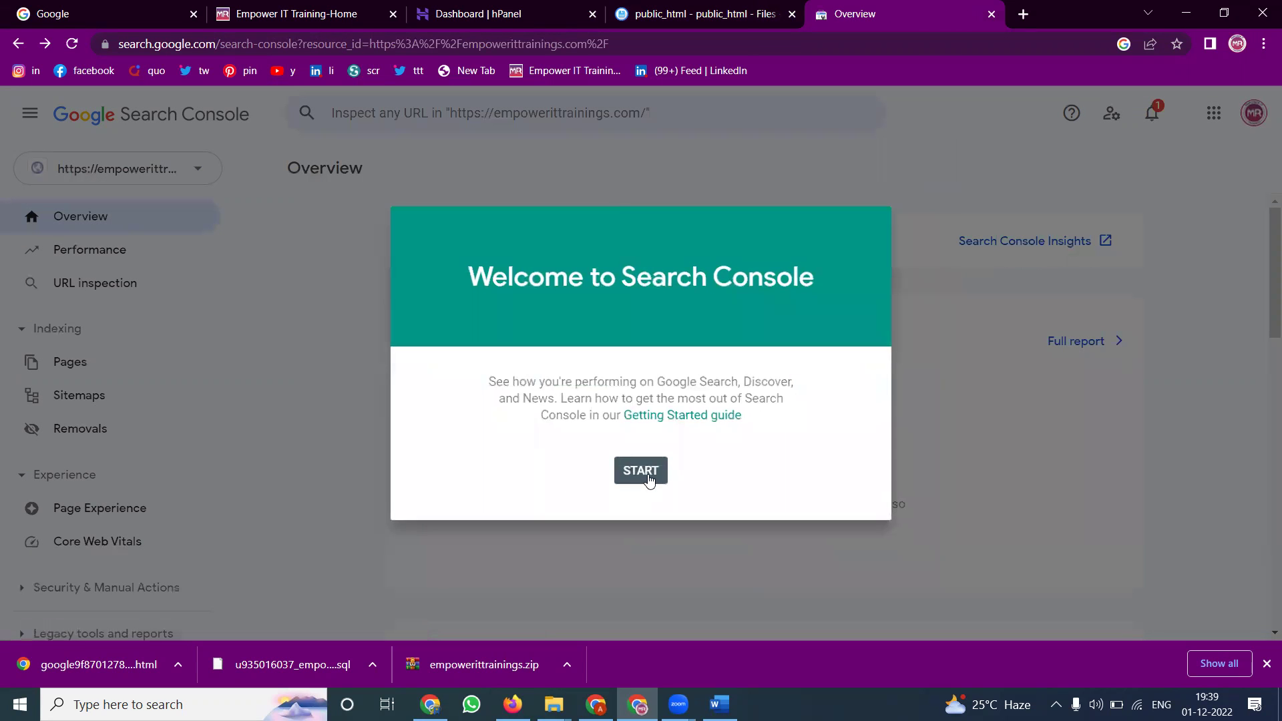
left_click(643, 471)
scroll(161, 445, "down", 3)
Open the property's Settings and its ownership verification details.
left_click(91, 507)
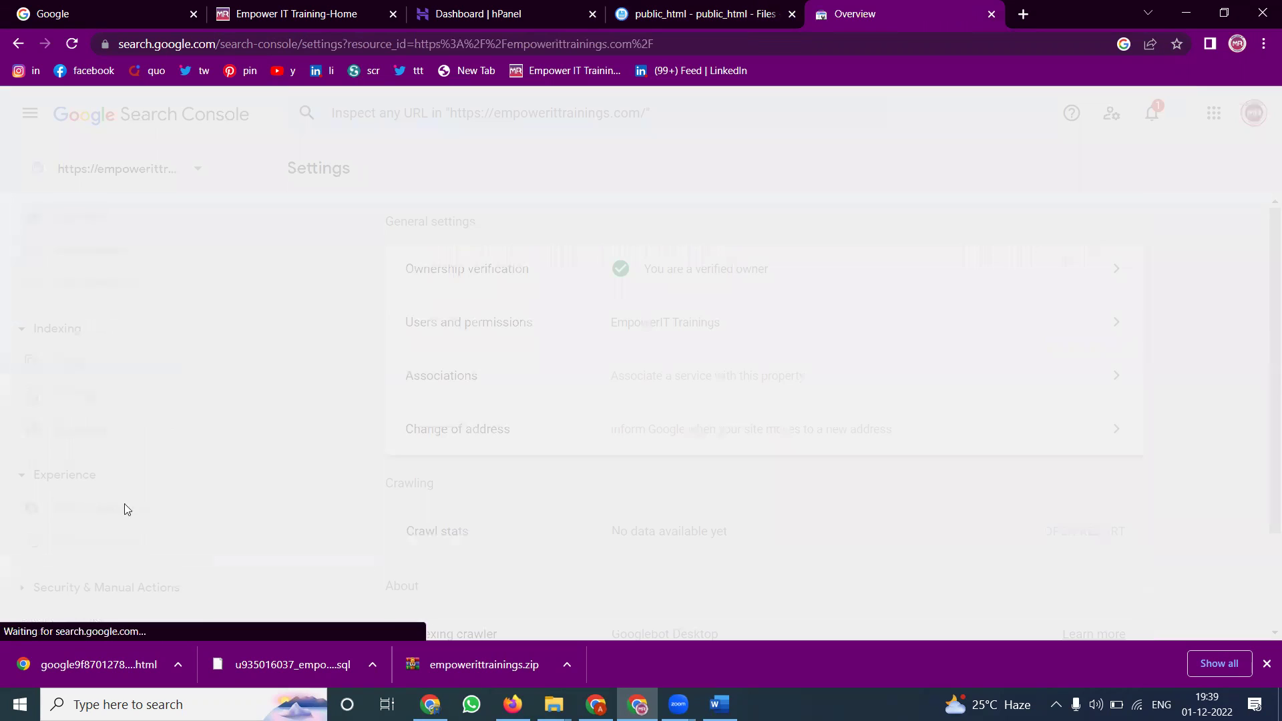
left_click(664, 276)
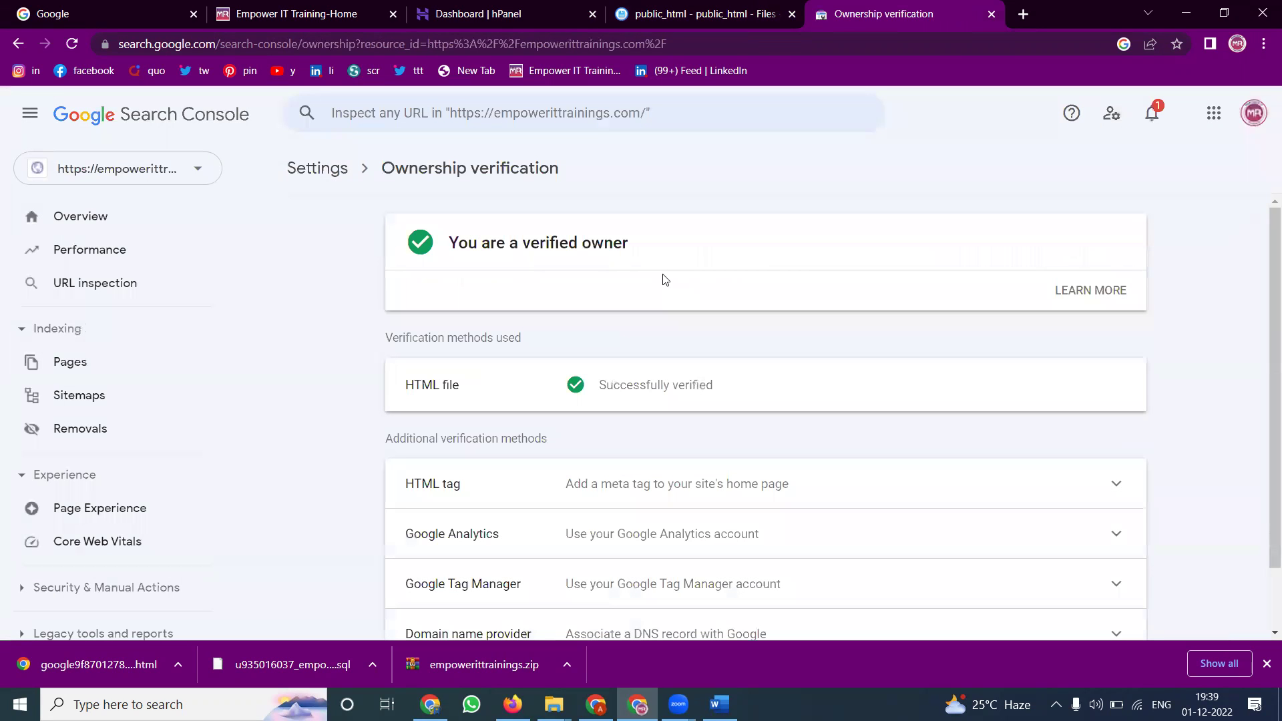
scroll(628, 427, "down", 1)
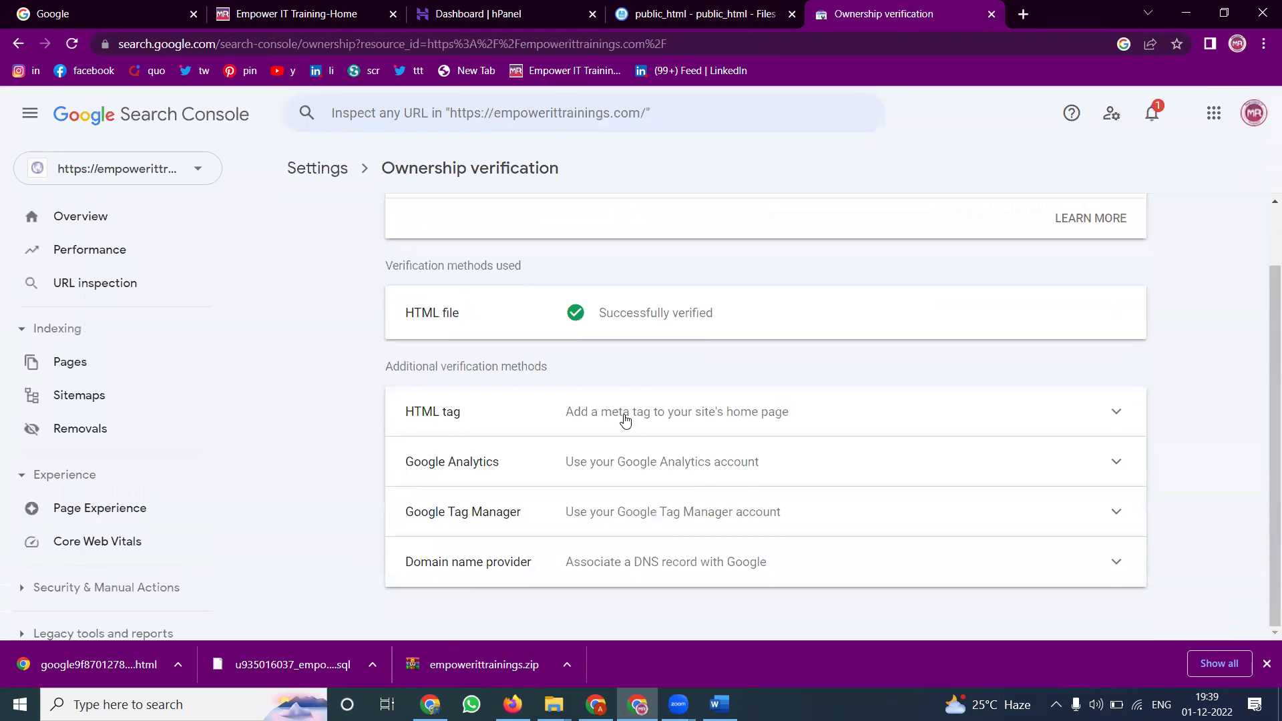
Copy the HTML tag method's verification meta tag and return to the public_html files.
left_click(626, 419)
scroll(625, 419, "down", 2)
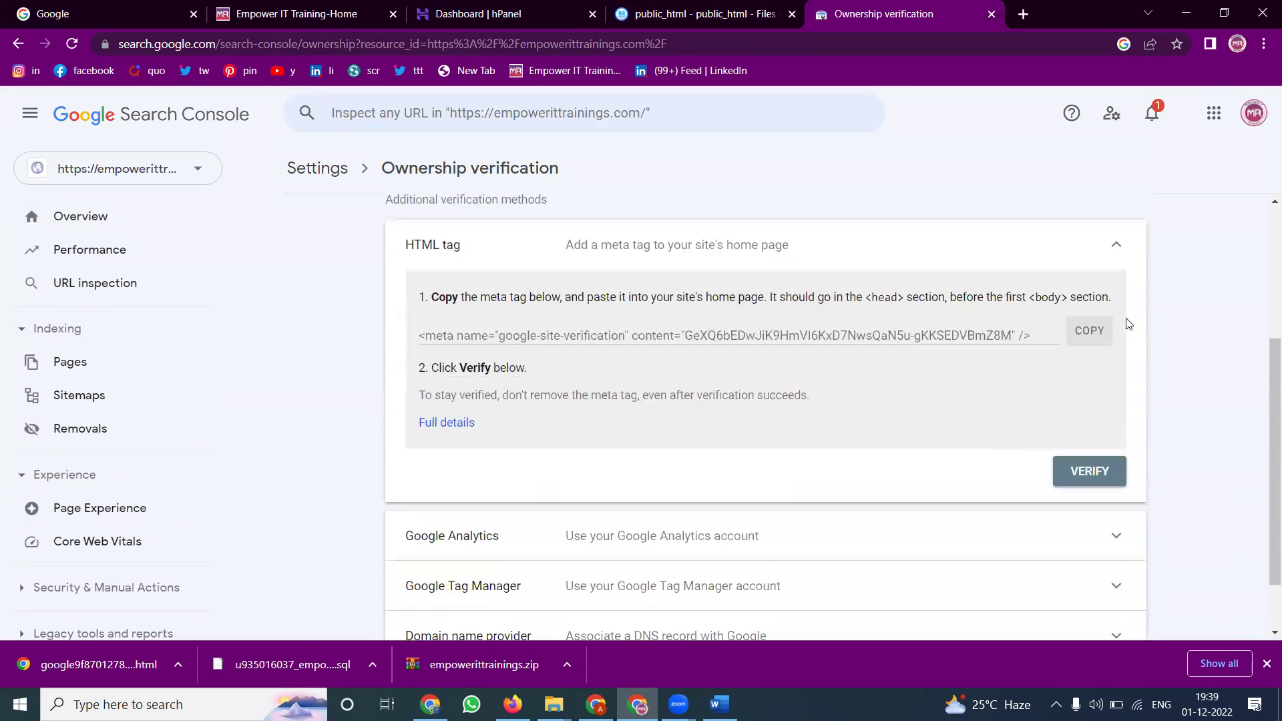
left_click(1096, 334)
left_click(1097, 340)
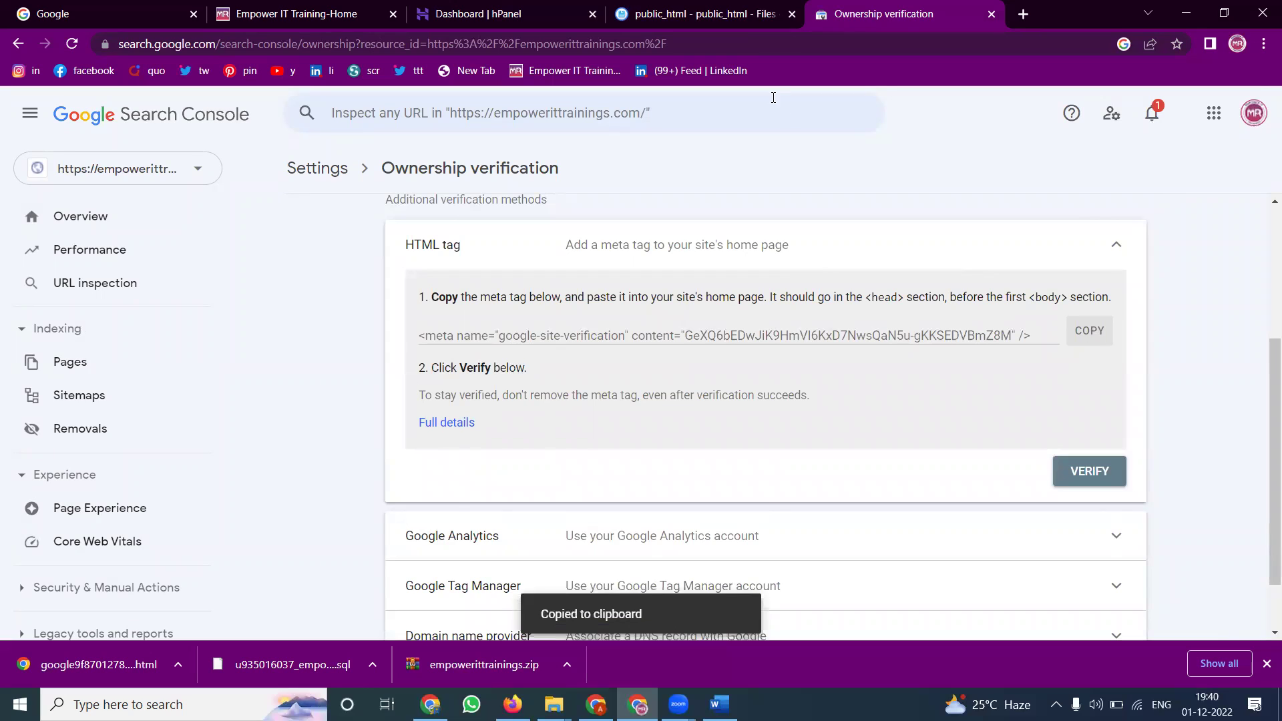
left_click(703, 14)
scroll(445, 262, "up", 2)
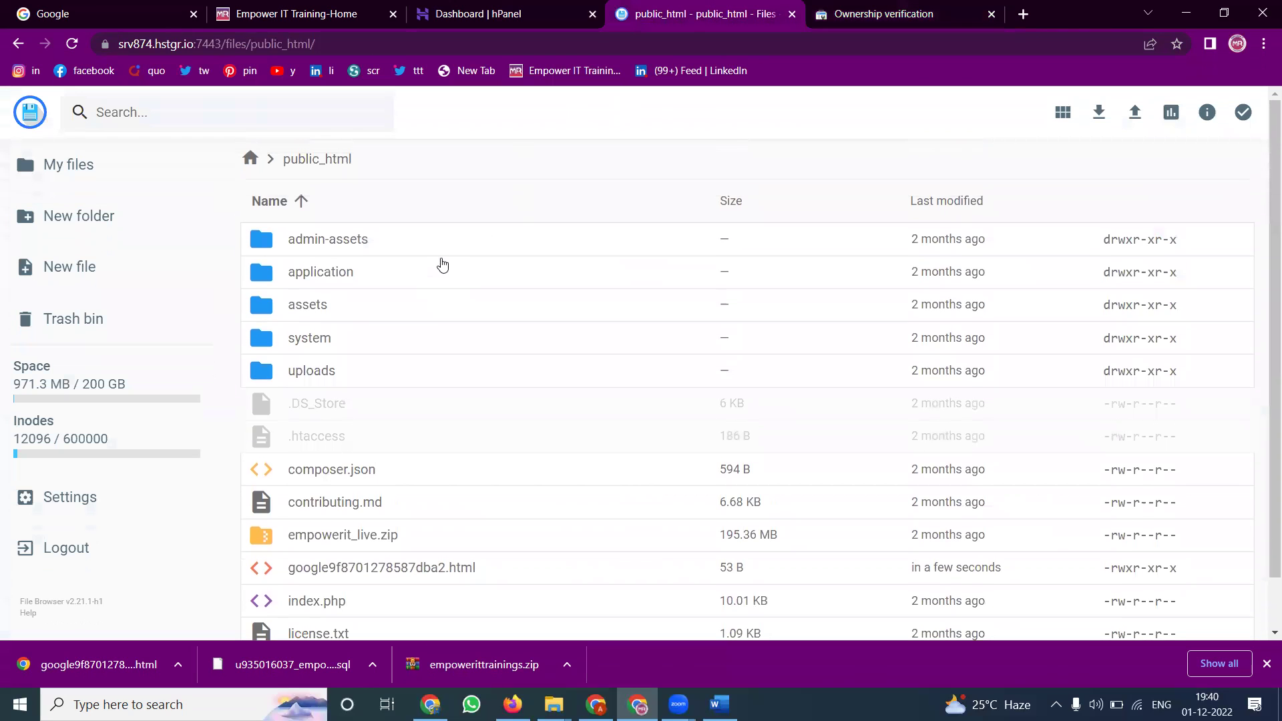
Open application/views/includes/header_links.php in the file editor.
left_click(330, 277)
left_click(330, 276)
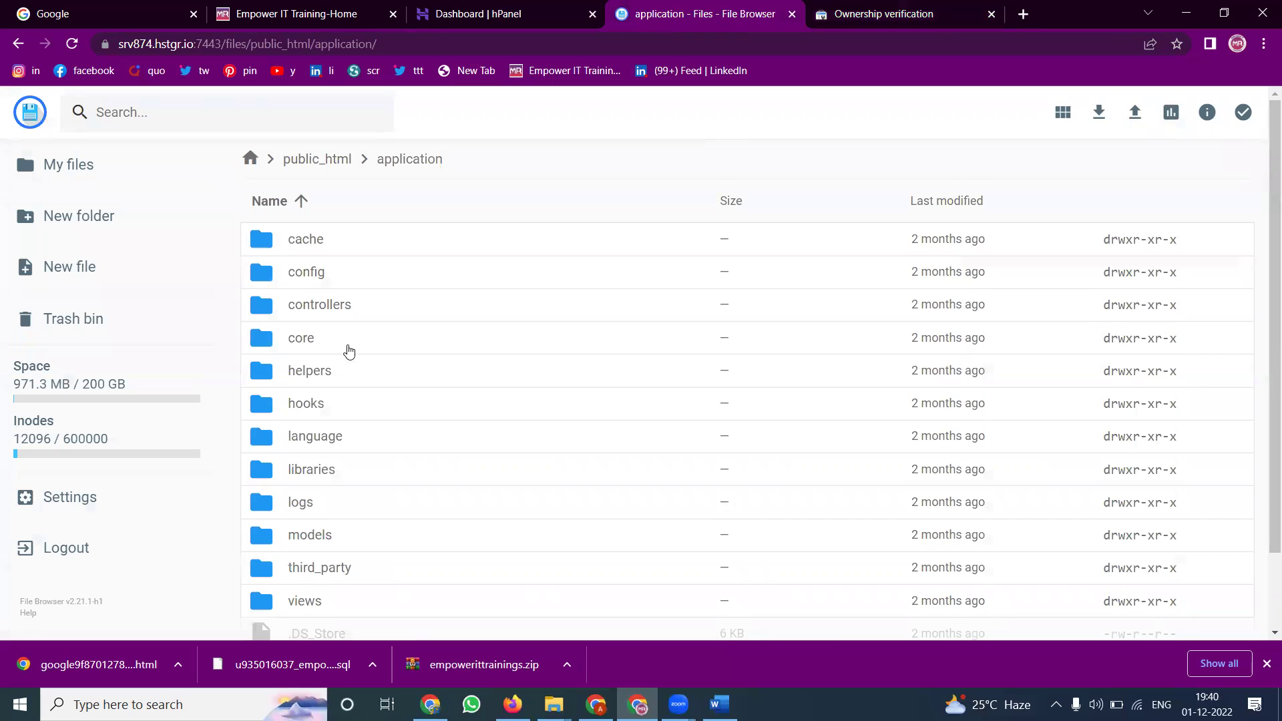
scroll(314, 509, "down", 2)
double_click(312, 511)
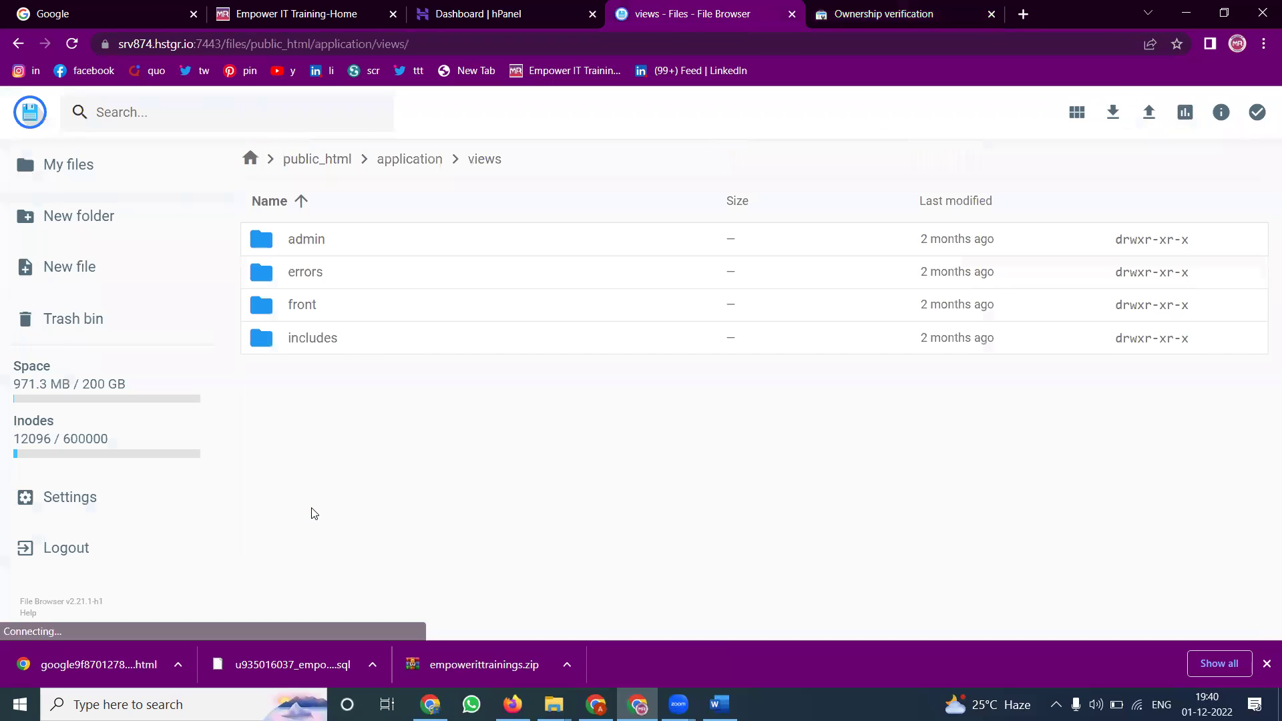
double_click(315, 341)
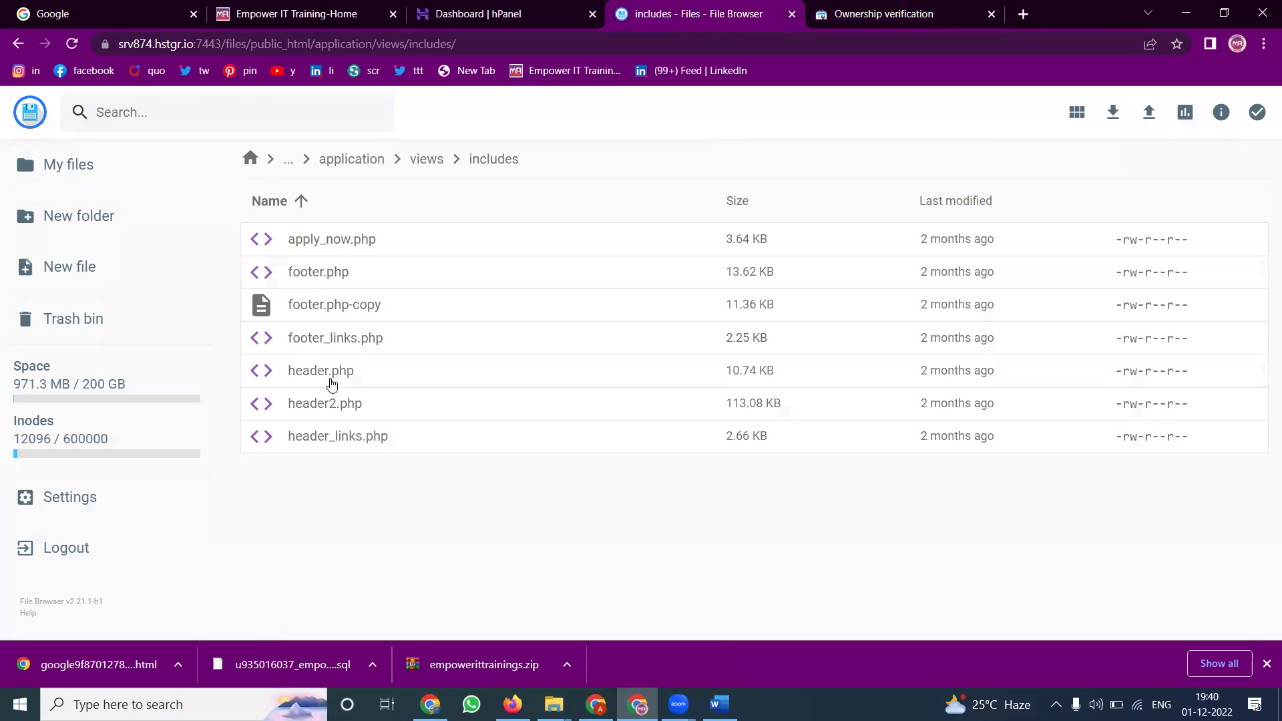
double_click(328, 371)
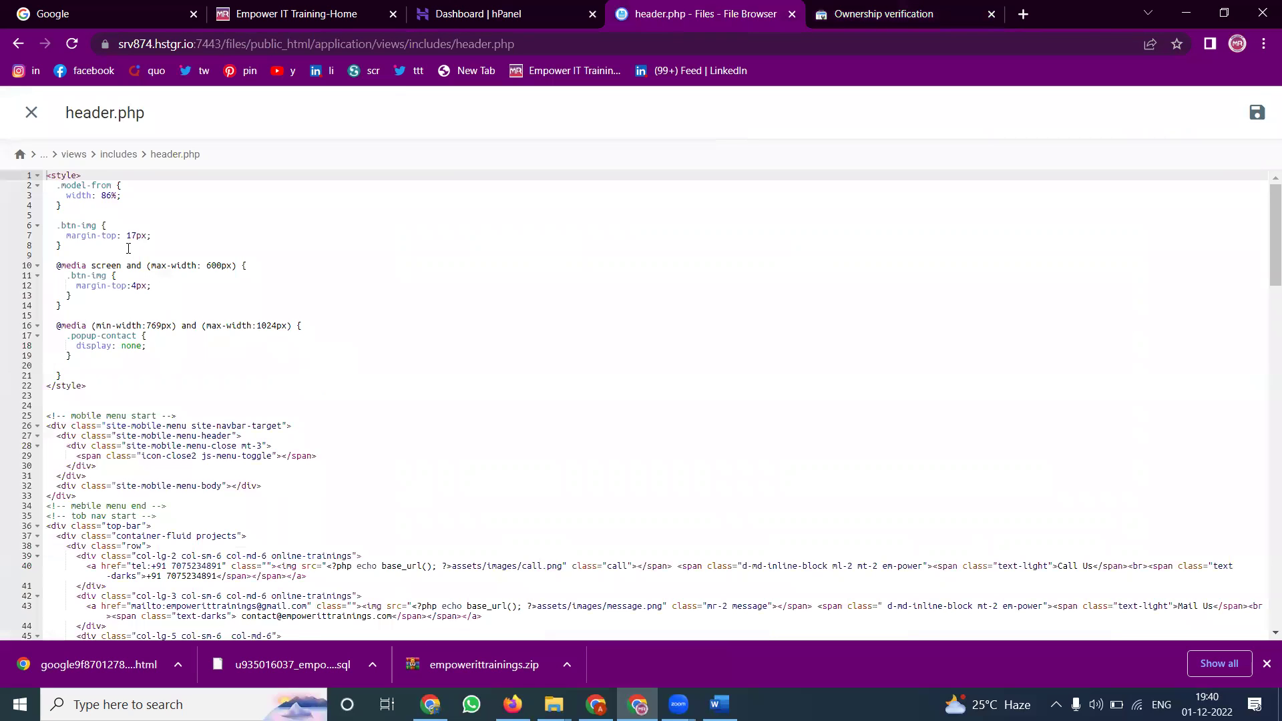
scroll(129, 248, "down", 7)
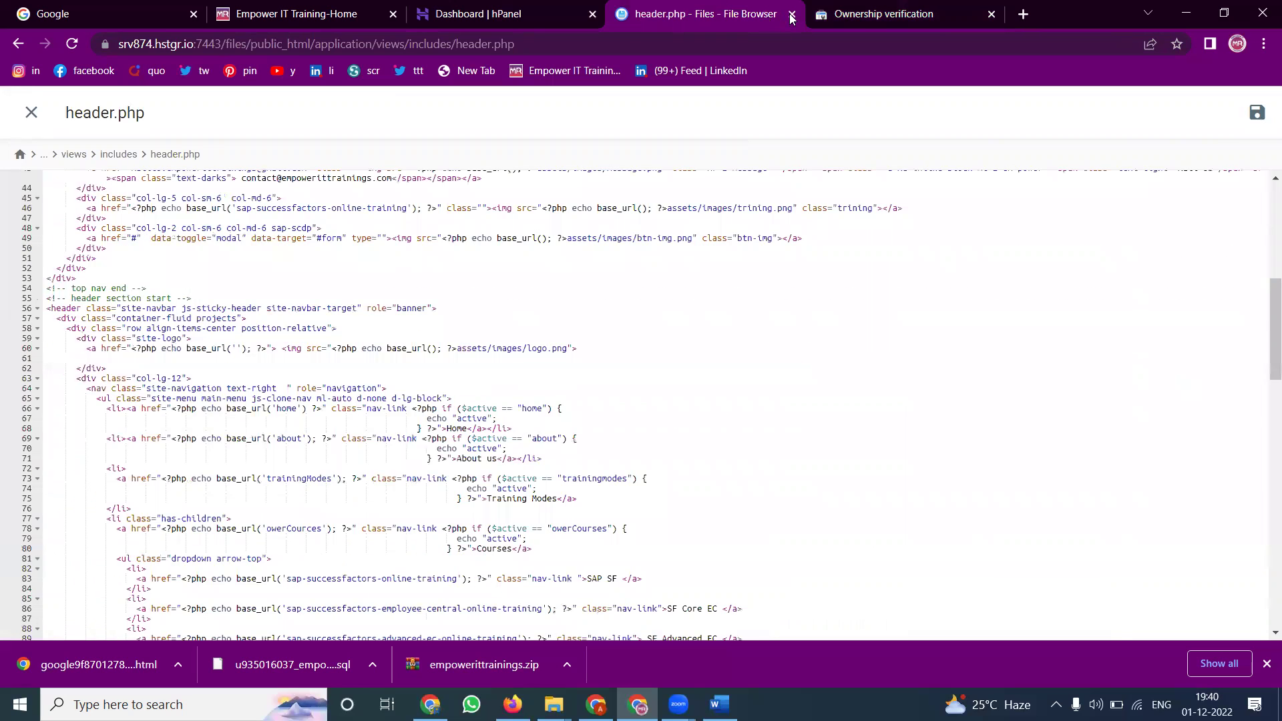
left_click(791, 14)
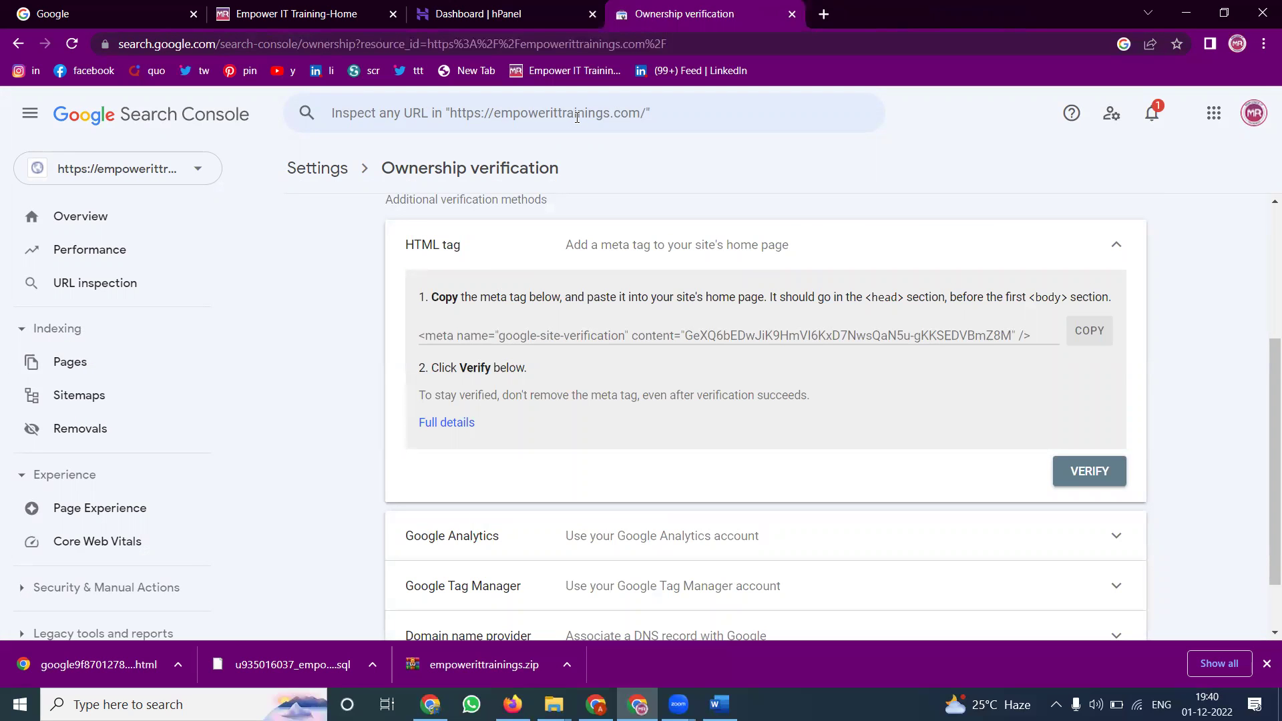
key("ctrl+shift+t")
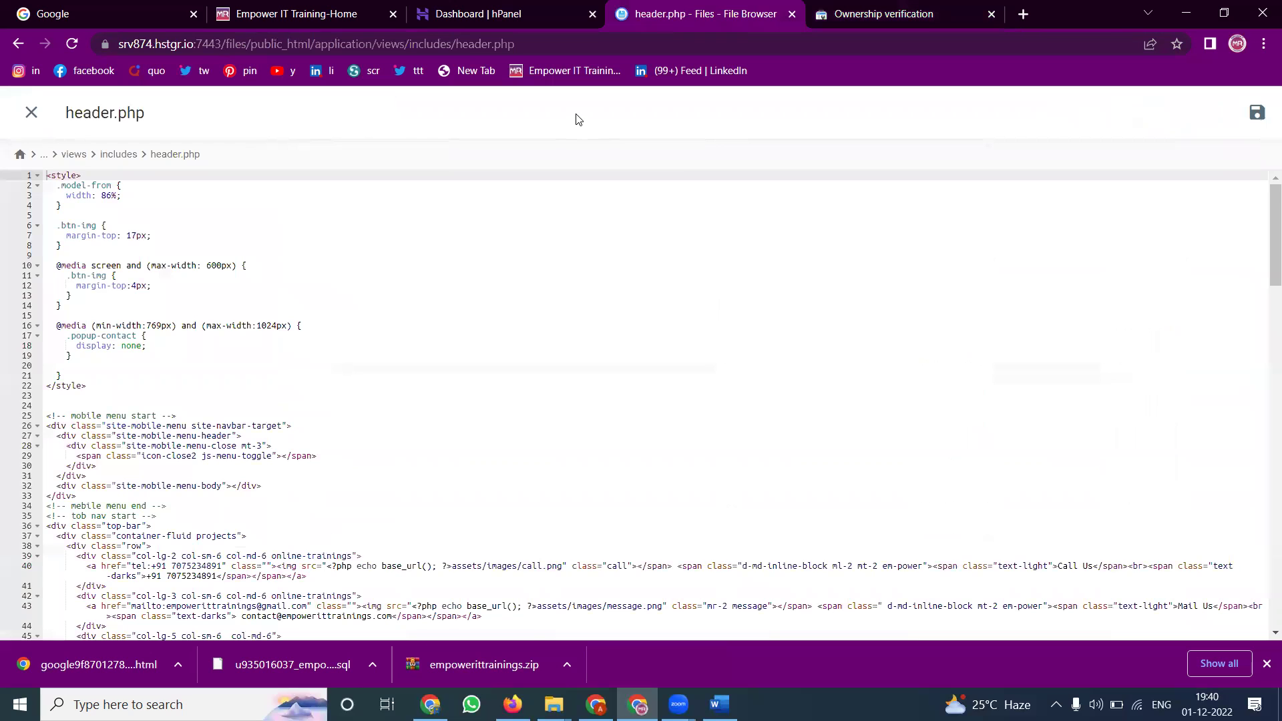
left_click(32, 112)
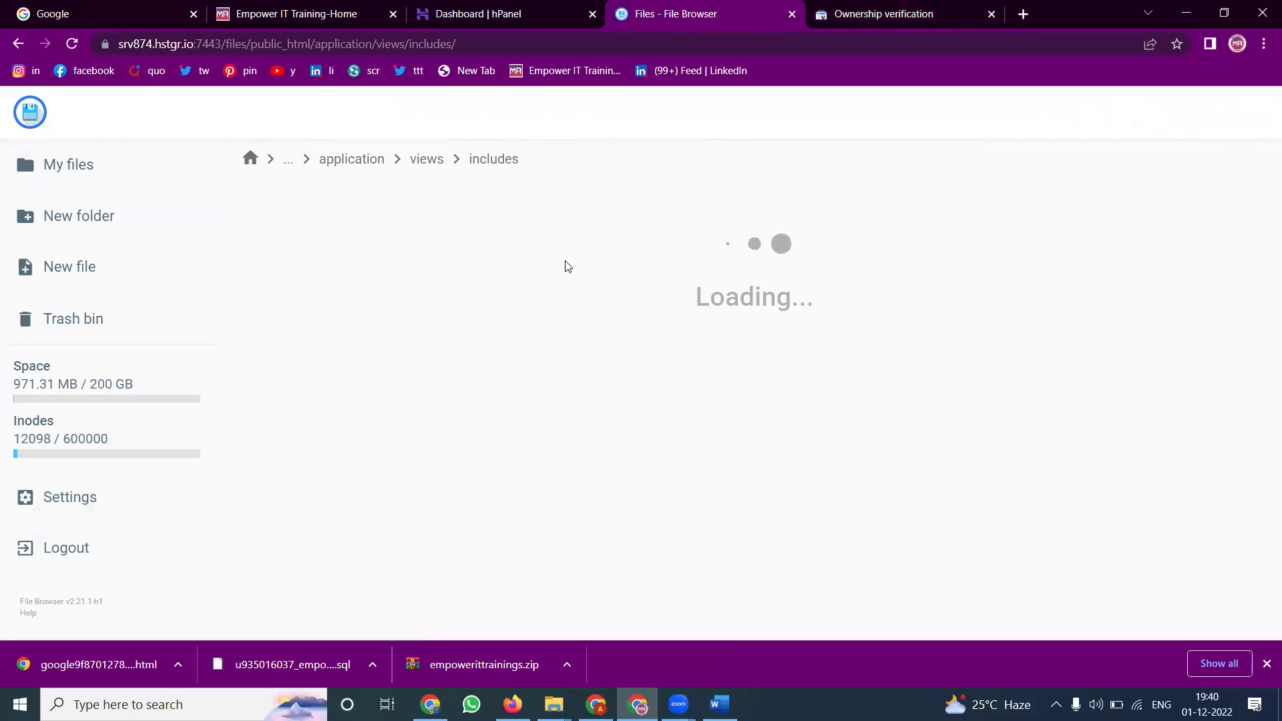
double_click(340, 437)
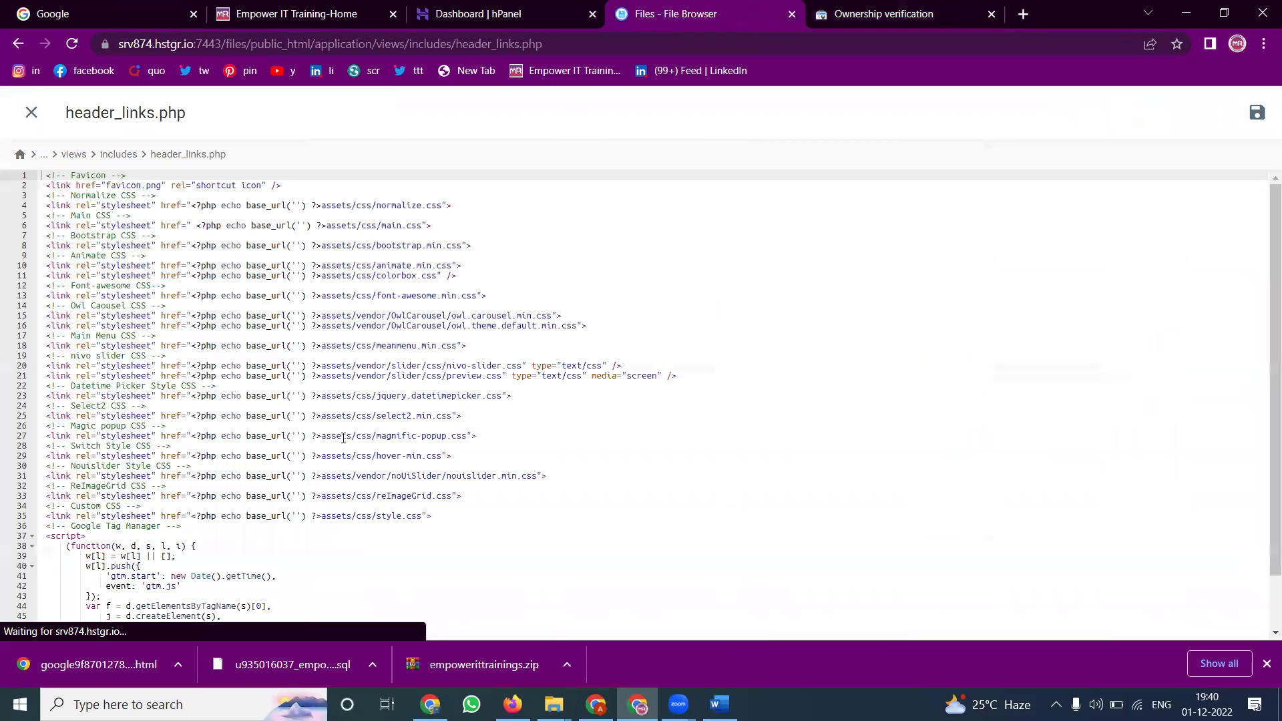
scroll(262, 293, "down", 2)
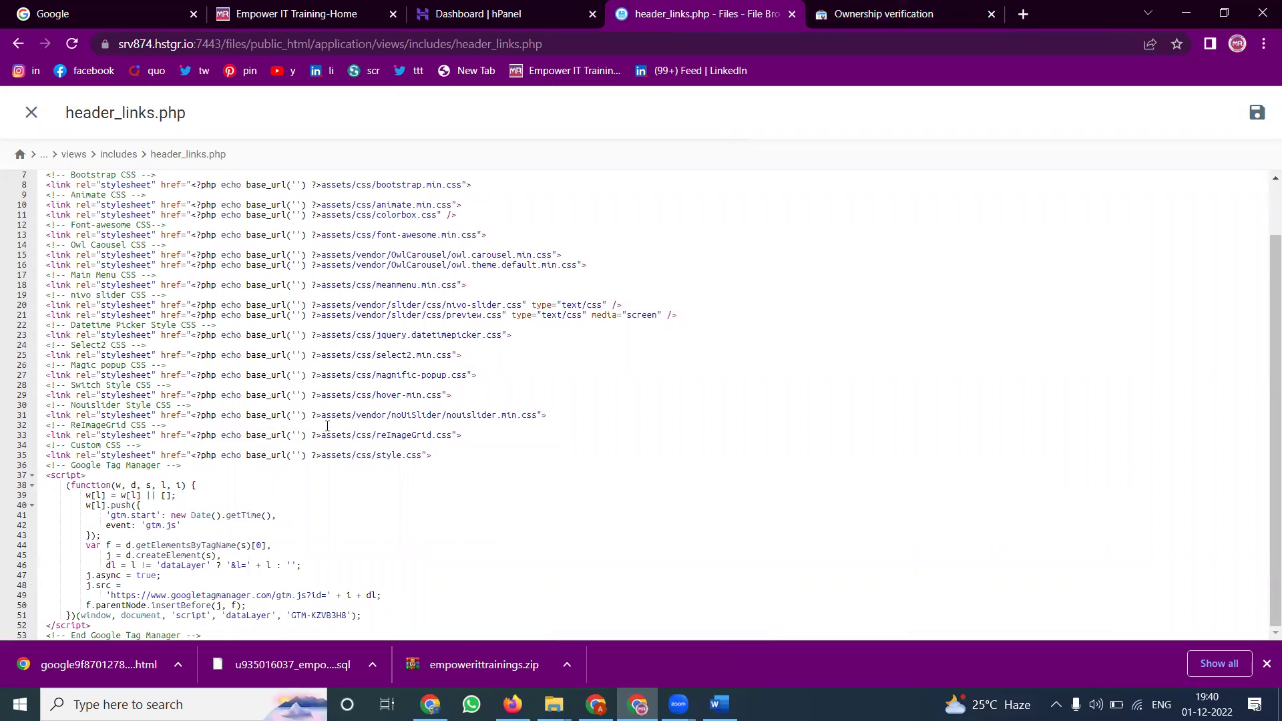
Paste the google-site-verification meta tag at line 55 and save header_links.php.
left_click(228, 633)
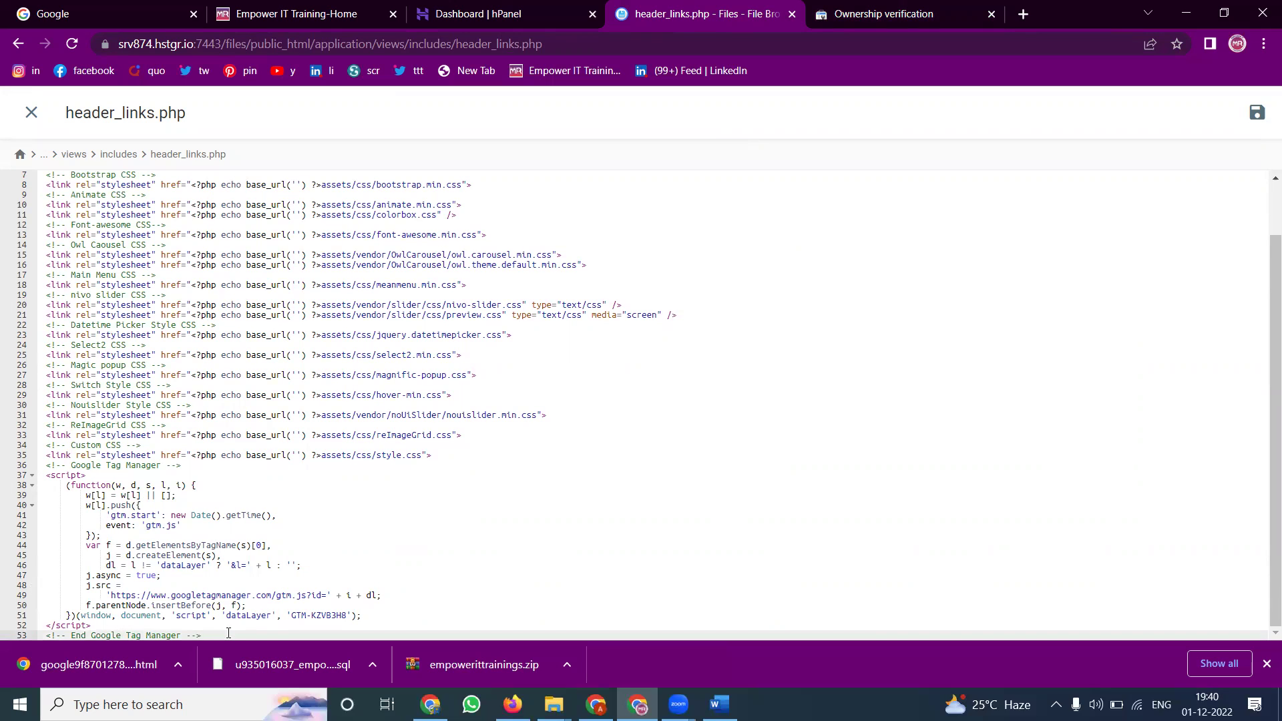
key("Return")
key("Return")
type("<meta name=\"google-site-verification\" content=\"GeXQ6bEDwJiK9HmVI6KxD7NwsQaN5u-gKKSEDVBmZ8M\" />")
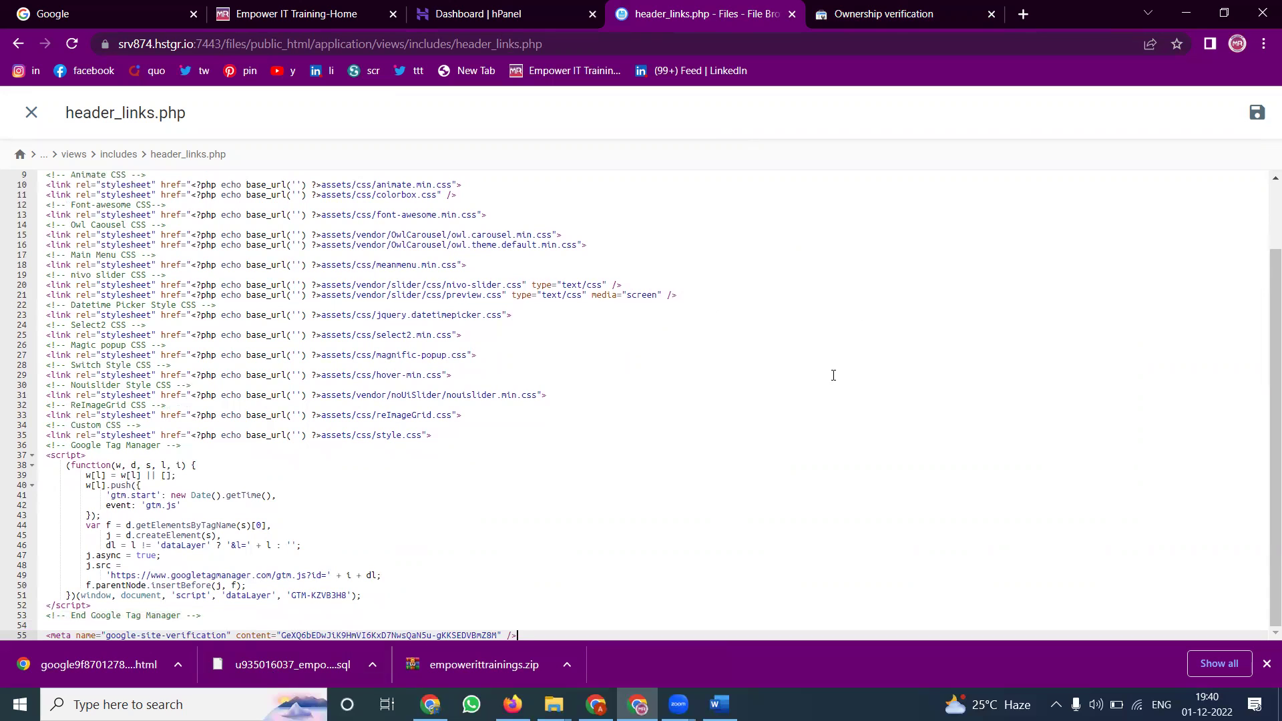
left_click(1258, 112)
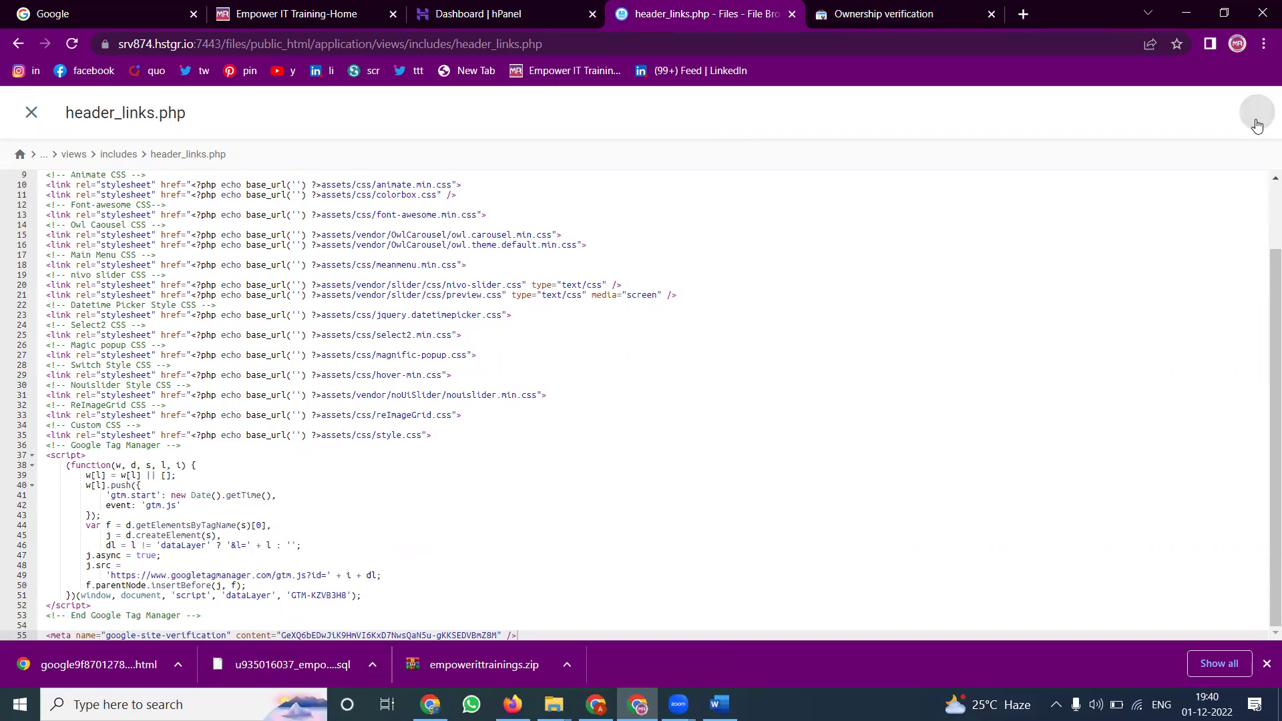
left_click(289, 8)
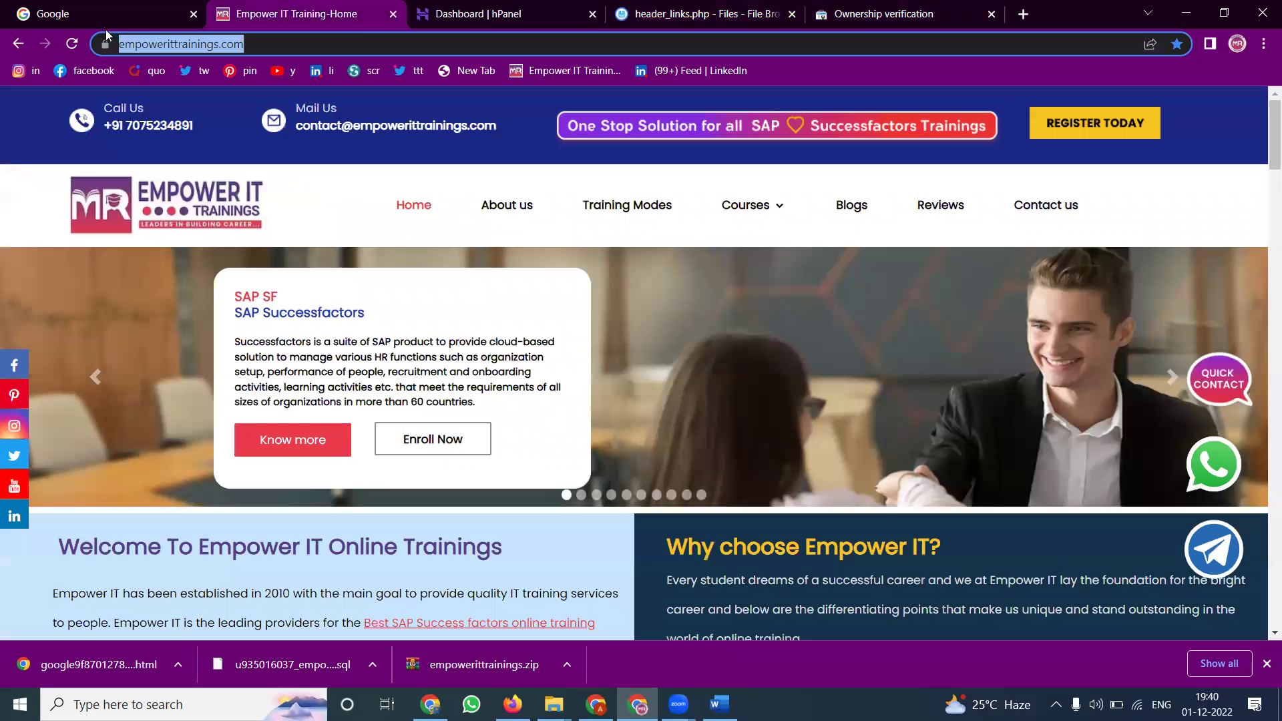
Reload the live site, run HTML tag verification, and dismiss the meta-tag-not-found failure.
left_click(73, 45)
left_click(73, 44)
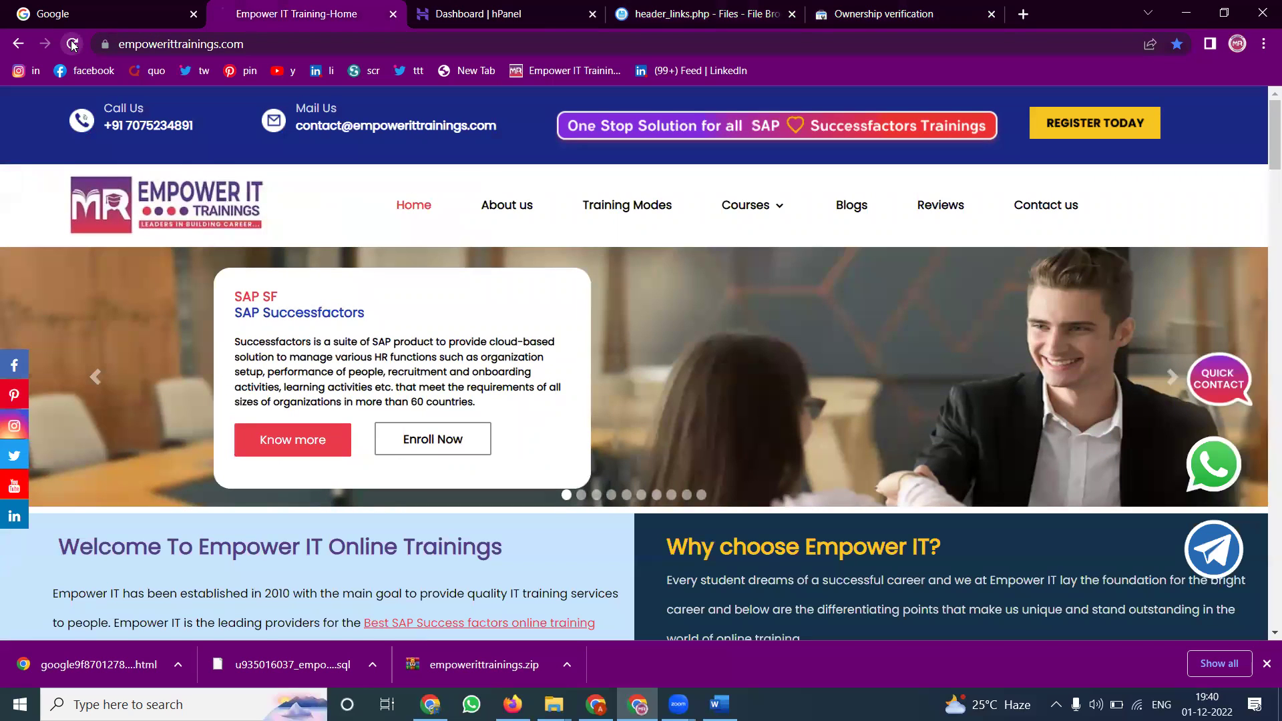
left_click(885, 14)
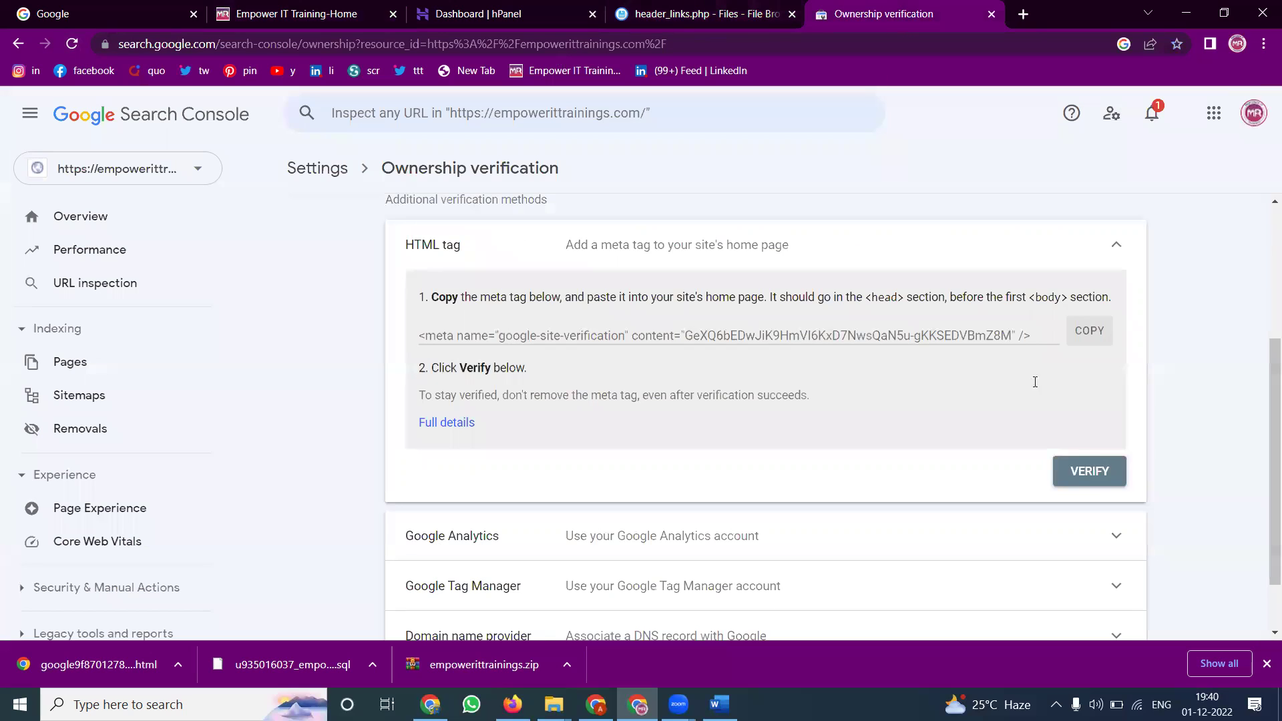
left_click(1095, 486)
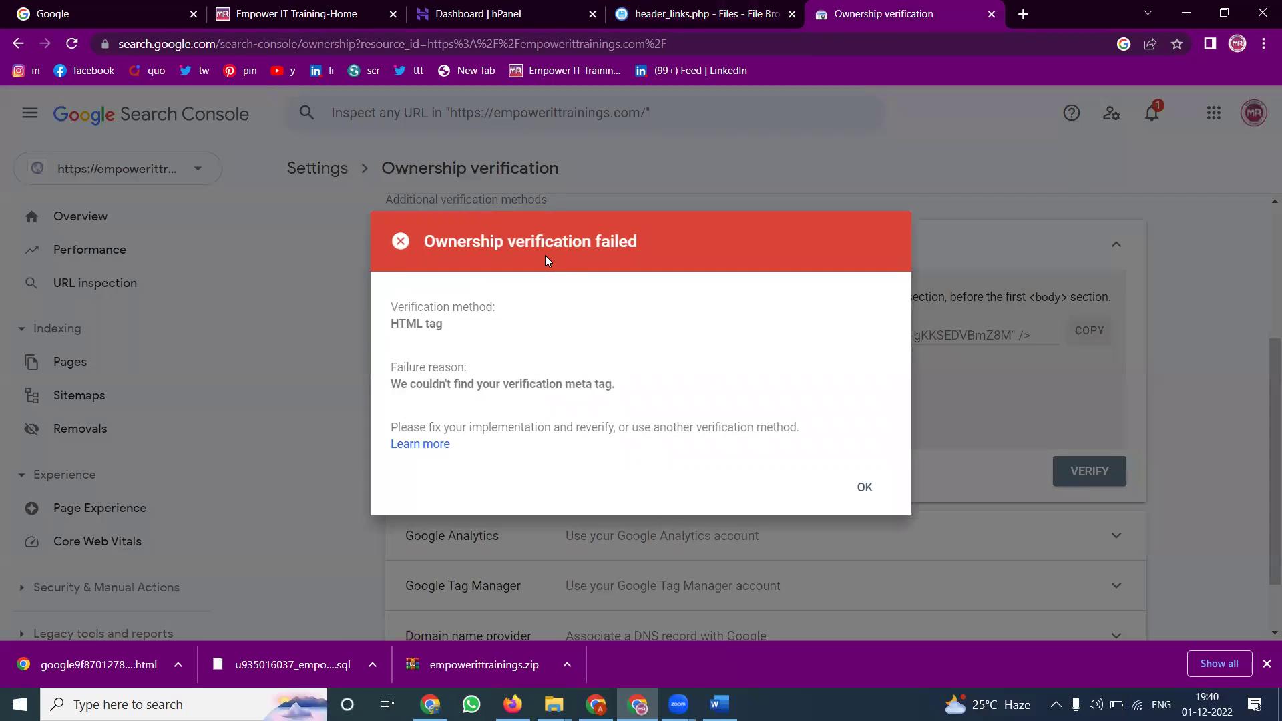
left_click(865, 488)
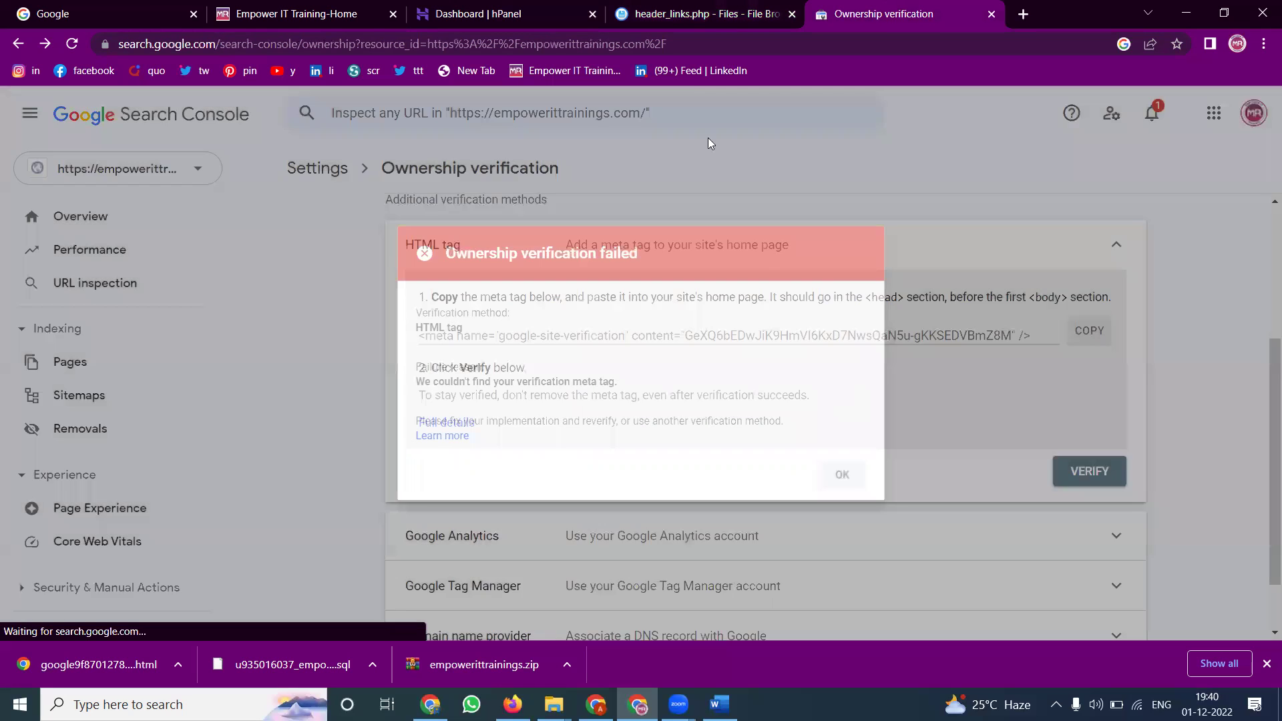
left_click(660, 15)
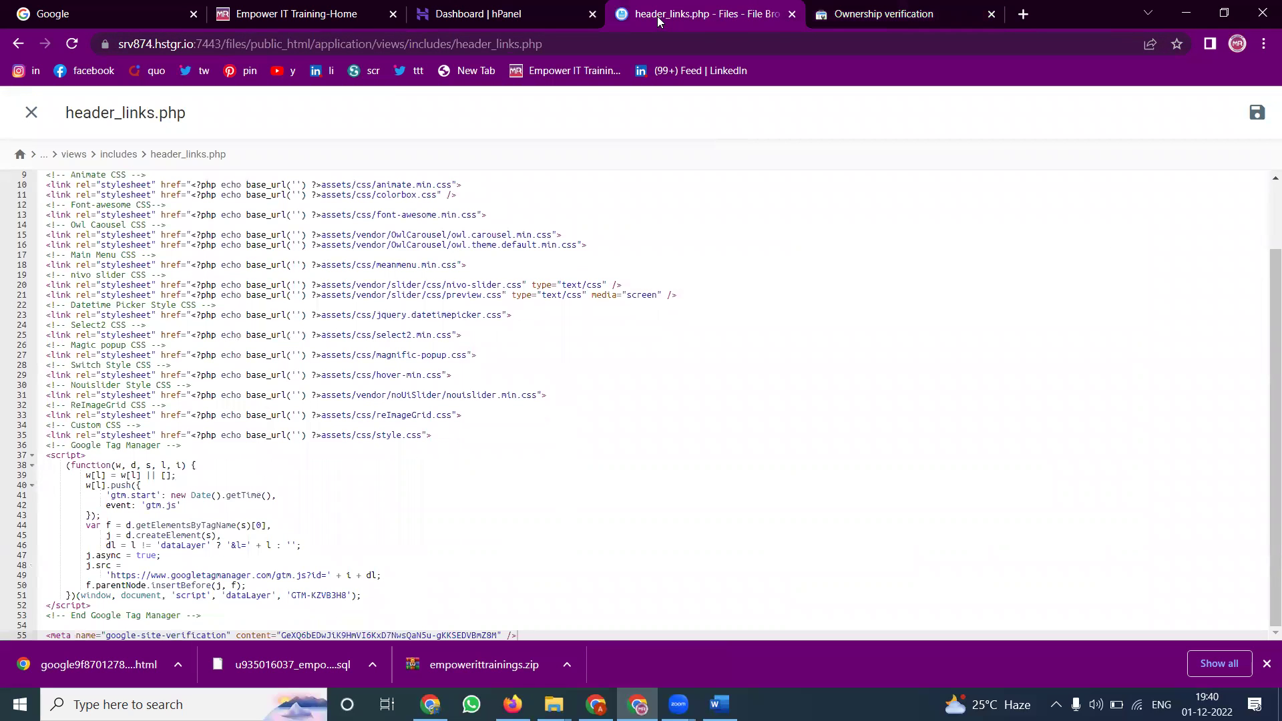
Delete the verification meta tag from line 55 of header_links.php and save the file.
triple_click(288, 635)
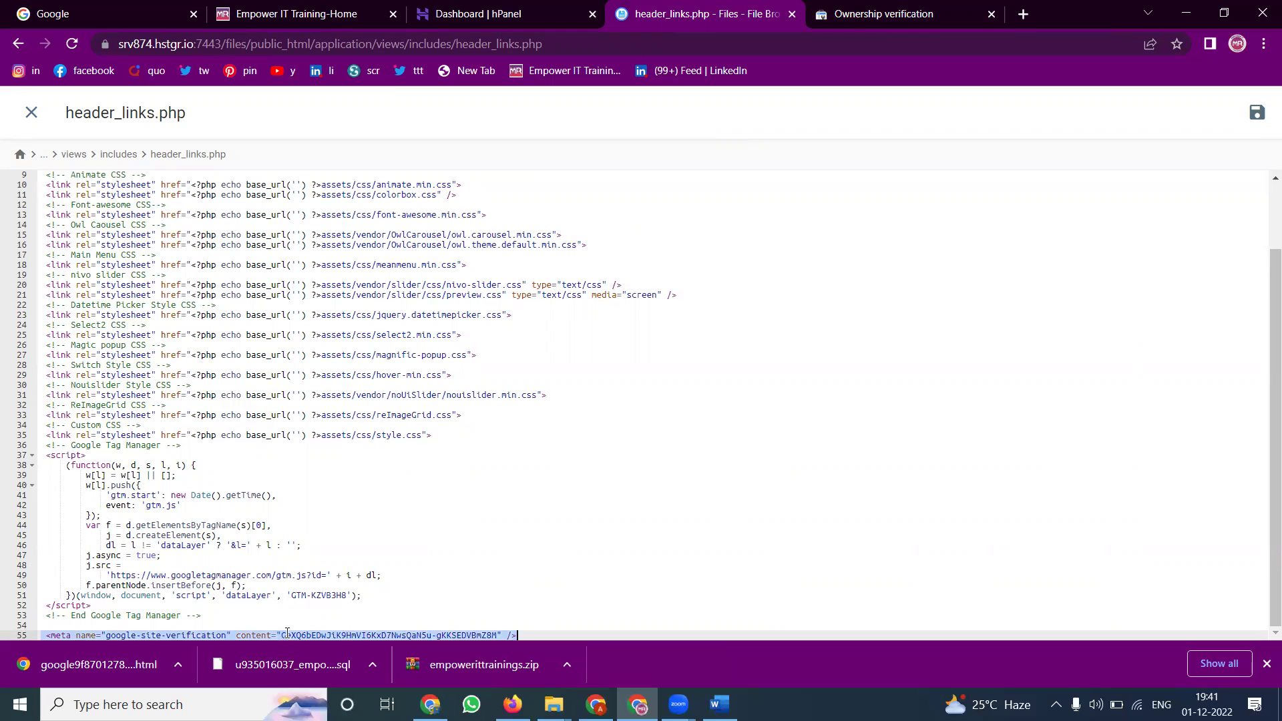
key("BackSpace")
left_click(1257, 112)
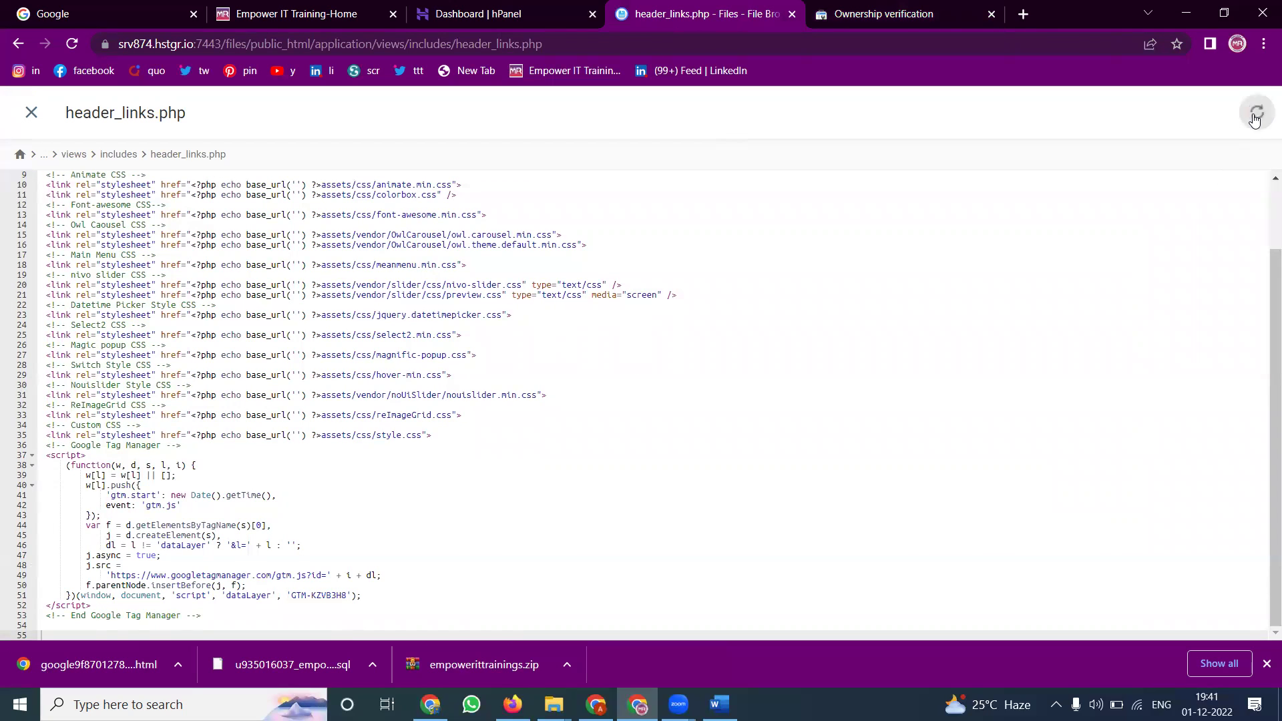
Close header_links.php, then open header.php, look through it, and close it.
left_click(31, 112)
double_click(306, 369)
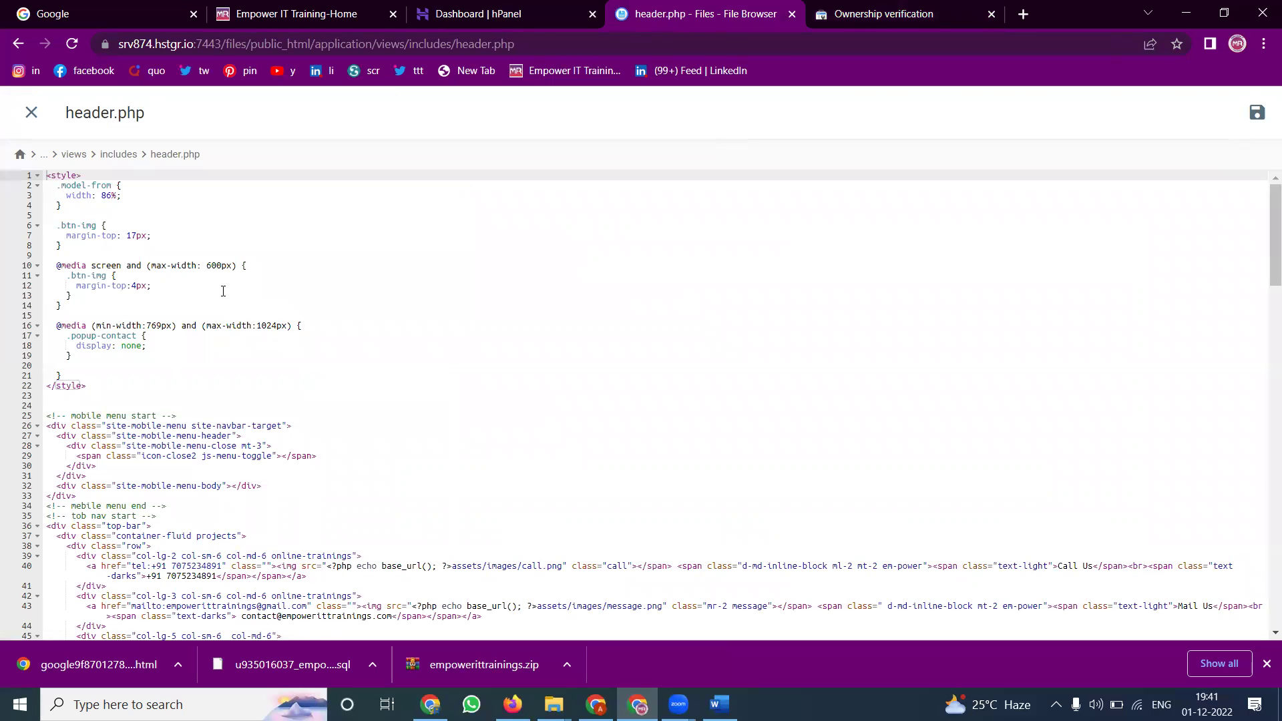
scroll(223, 292, "down", 2)
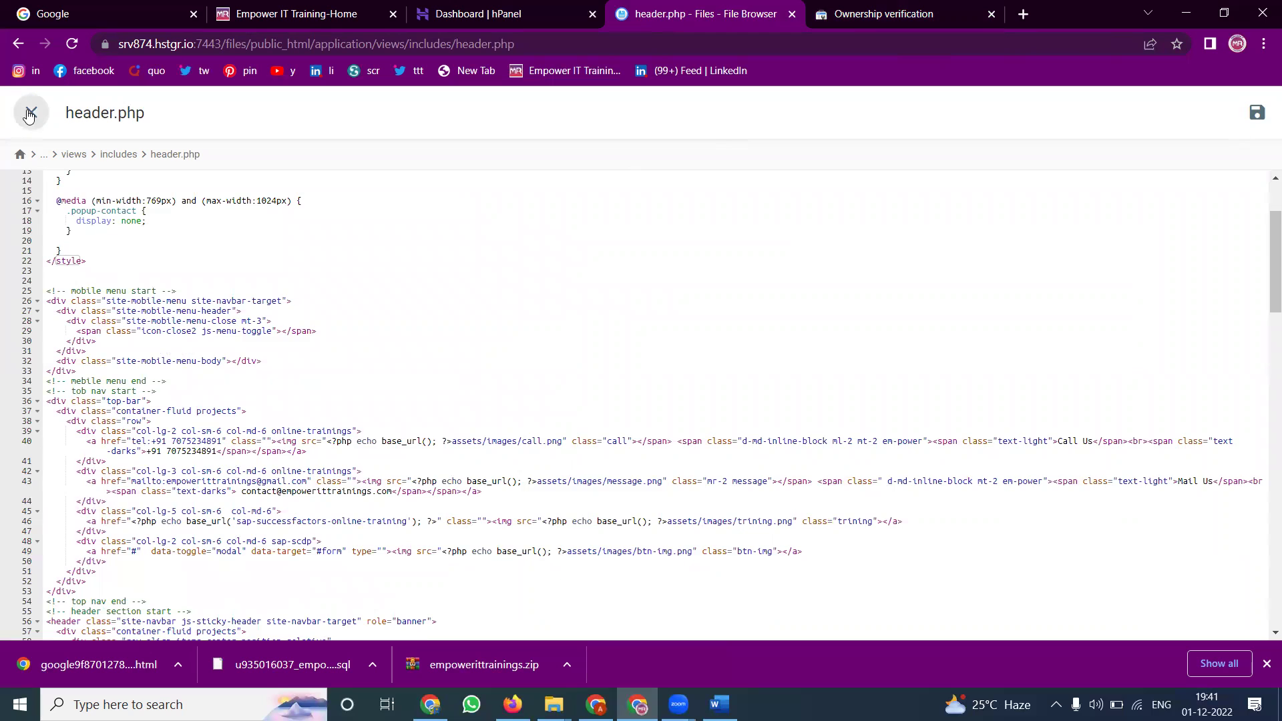
left_click(28, 114)
Paste the google-site-verification meta tag after </style> at the end of footer.php and save.
double_click(332, 275)
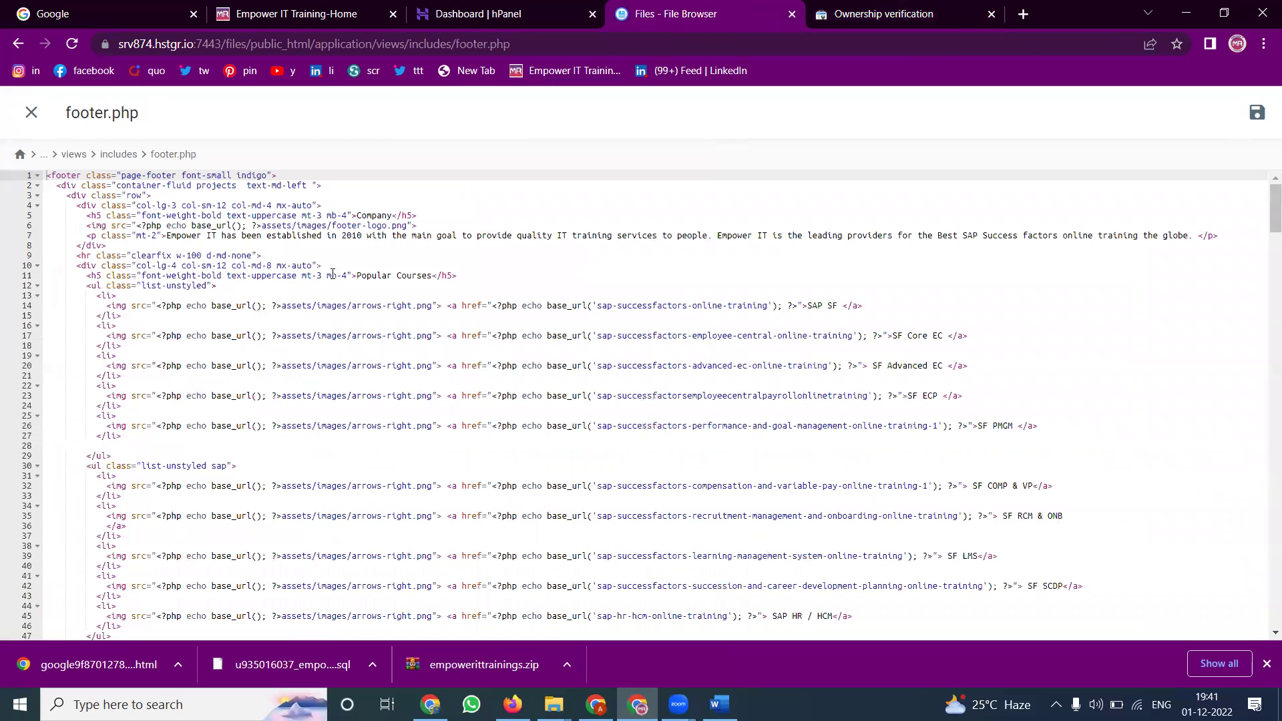
scroll(259, 292, "down", 6)
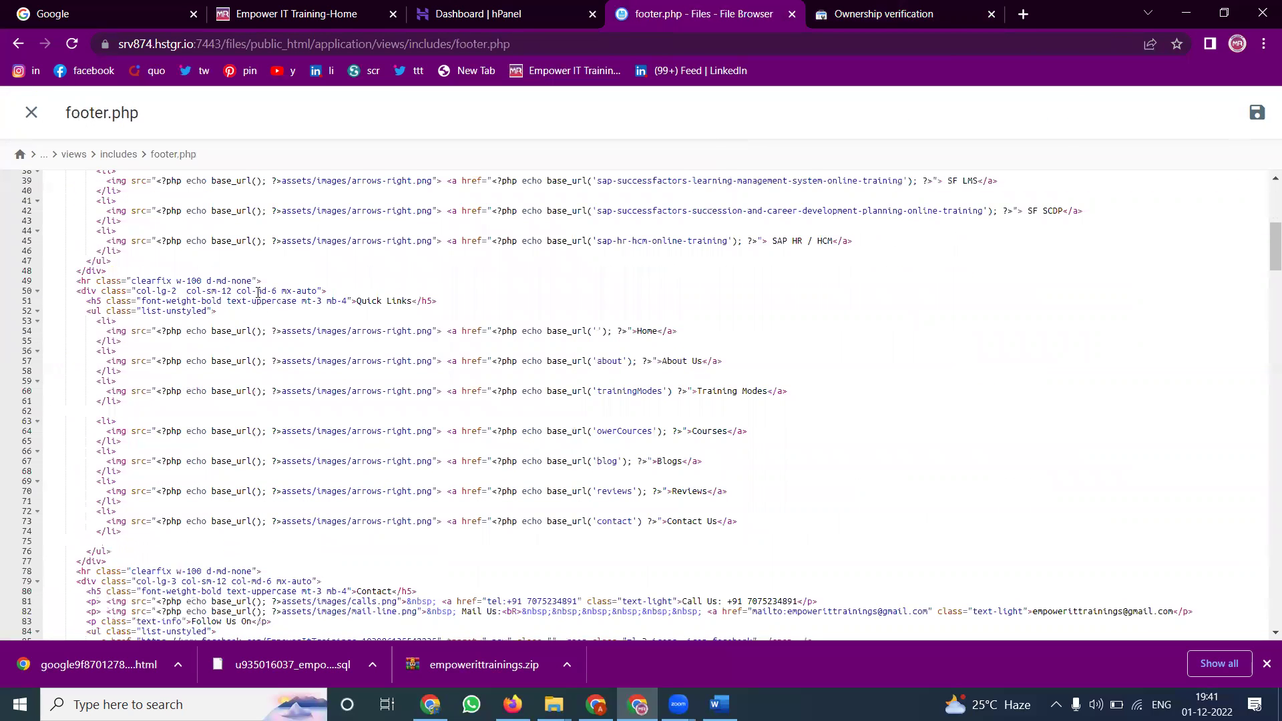
scroll(259, 292, "down", 6)
scroll(259, 292, "down", 20)
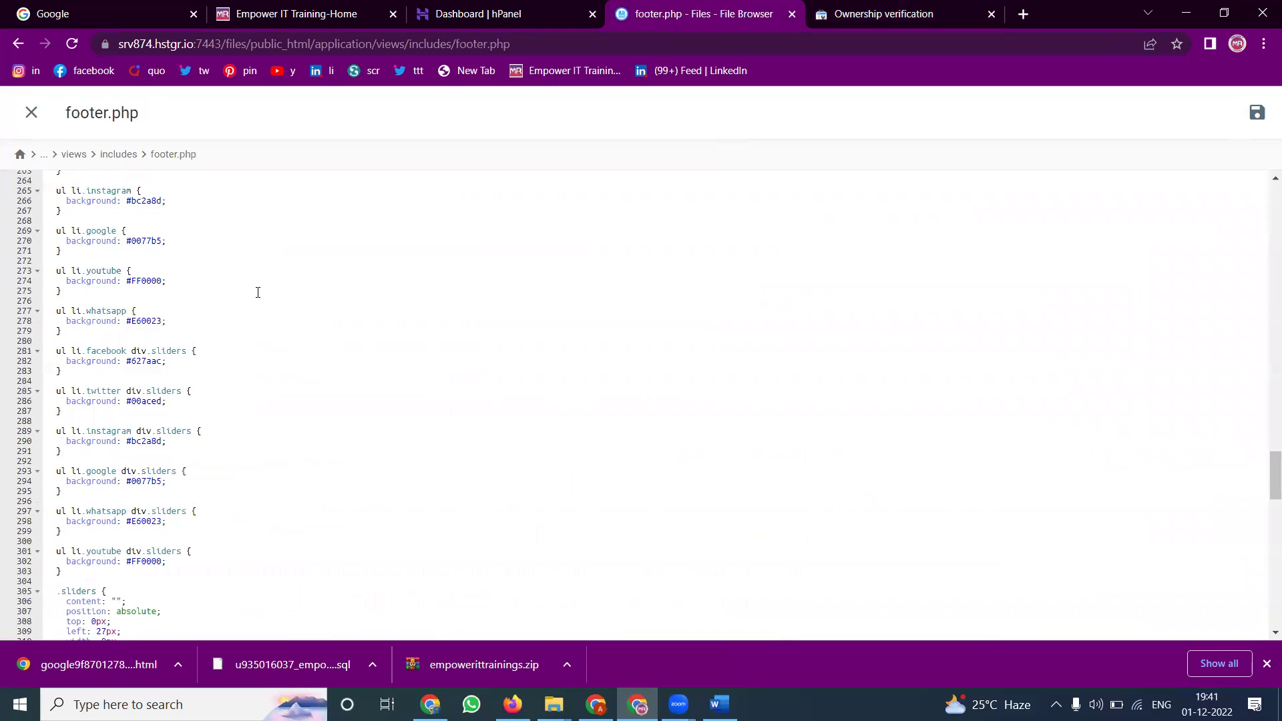
scroll(259, 291, "down", 5)
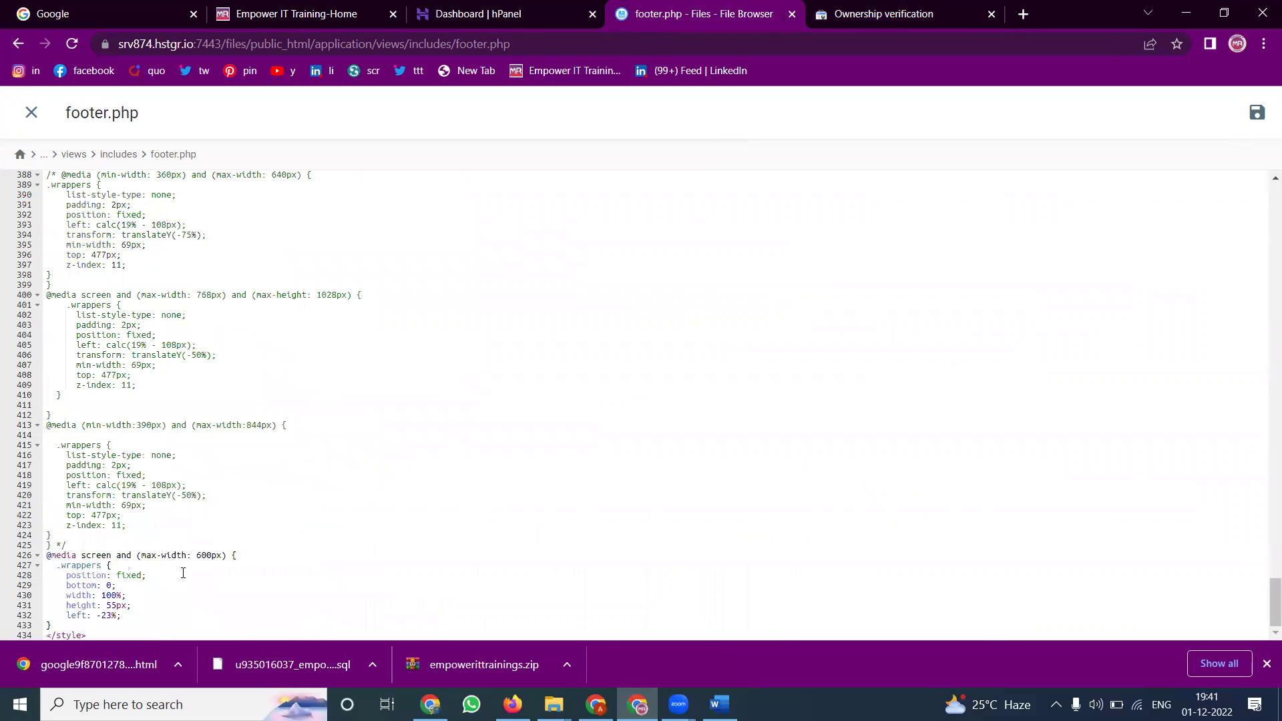
left_click(142, 635)
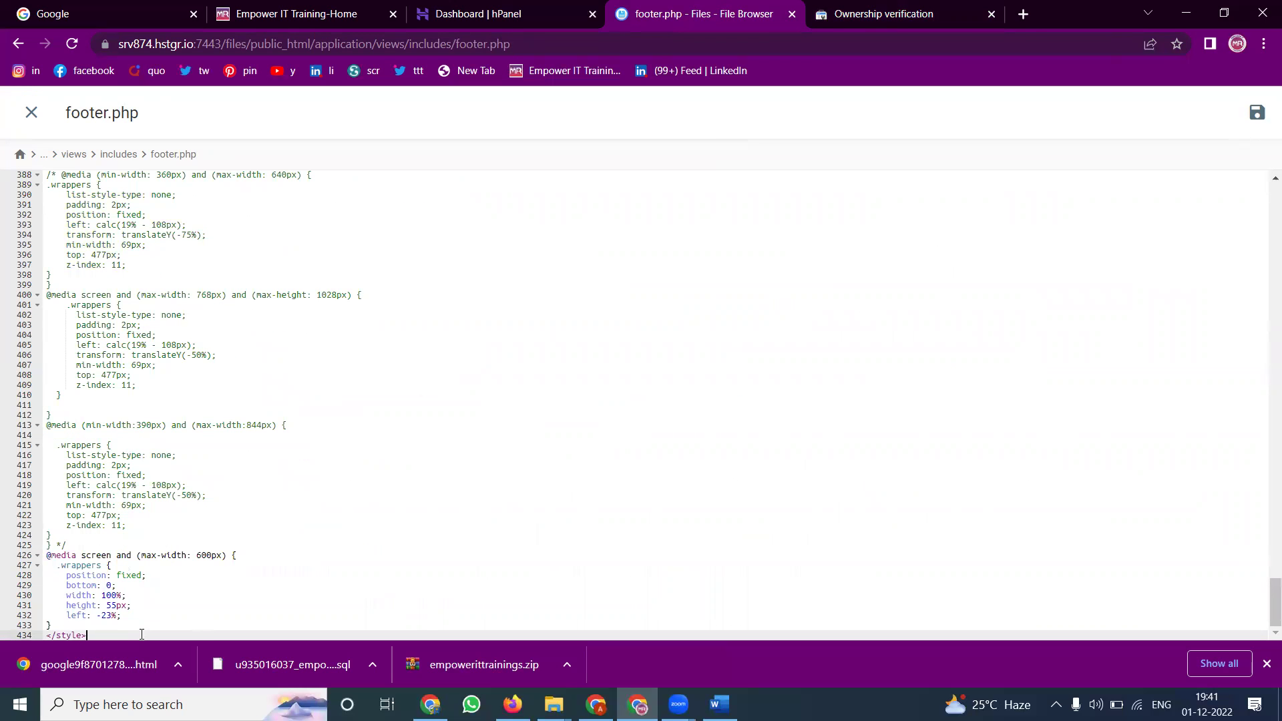
key("Return")
key("Return")
key("Return")
type("<meta name=\"google-site-verification\" content=\"GeXQ6bEDwJiK9HmVI6KxD7NwsQaN5u-gKKSEDVBmZ8M\" />")
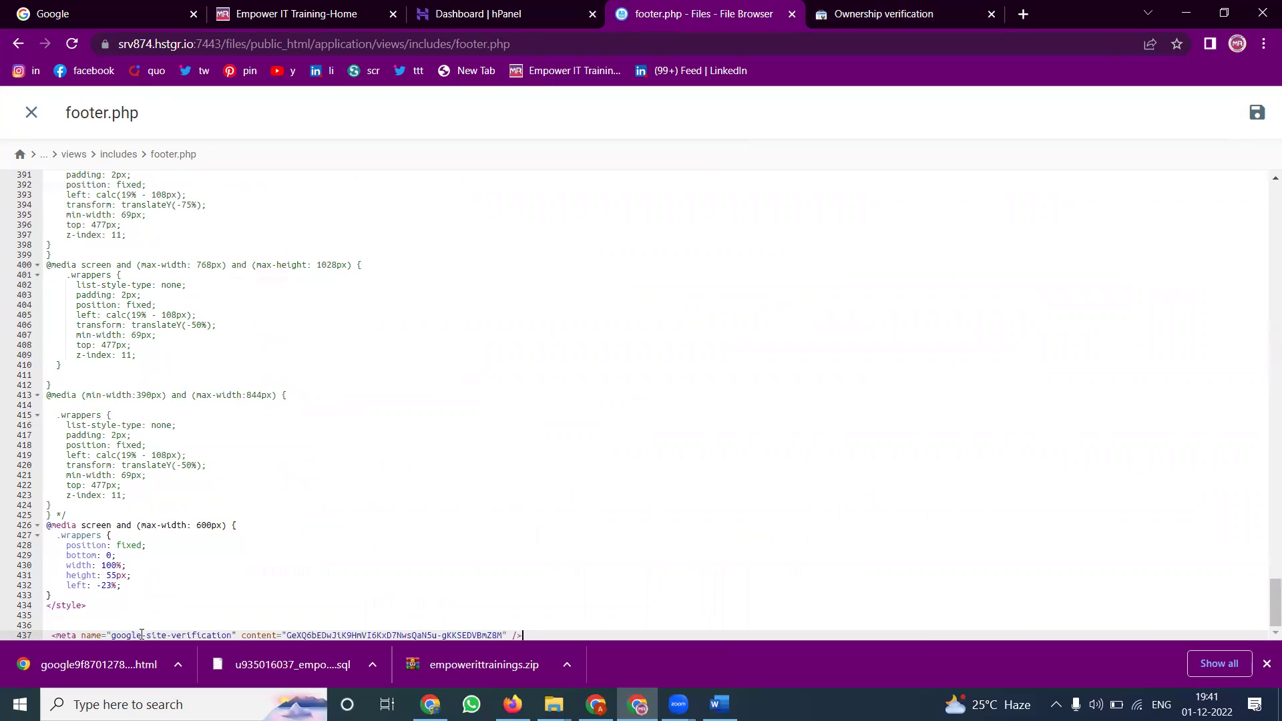
key("Return")
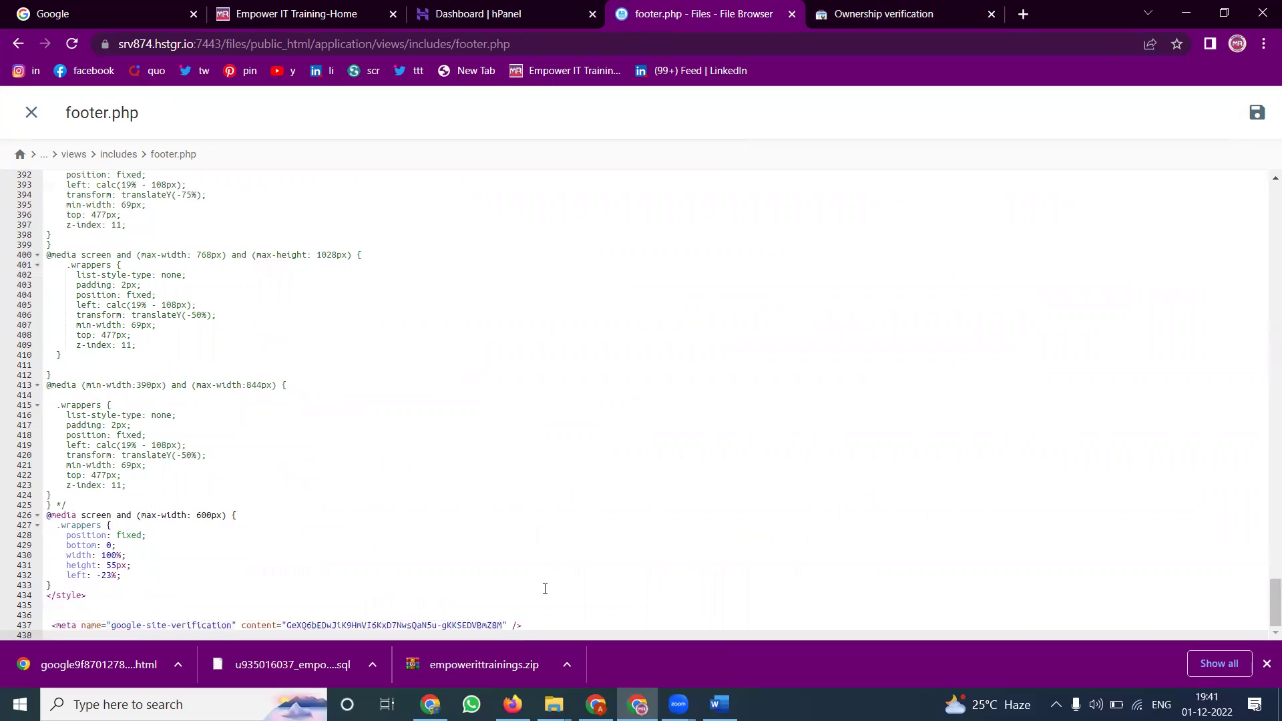
left_click(1257, 112)
Try HTML tag verification twice in Search Console, then go back to the footer.php editor.
left_click(900, 12)
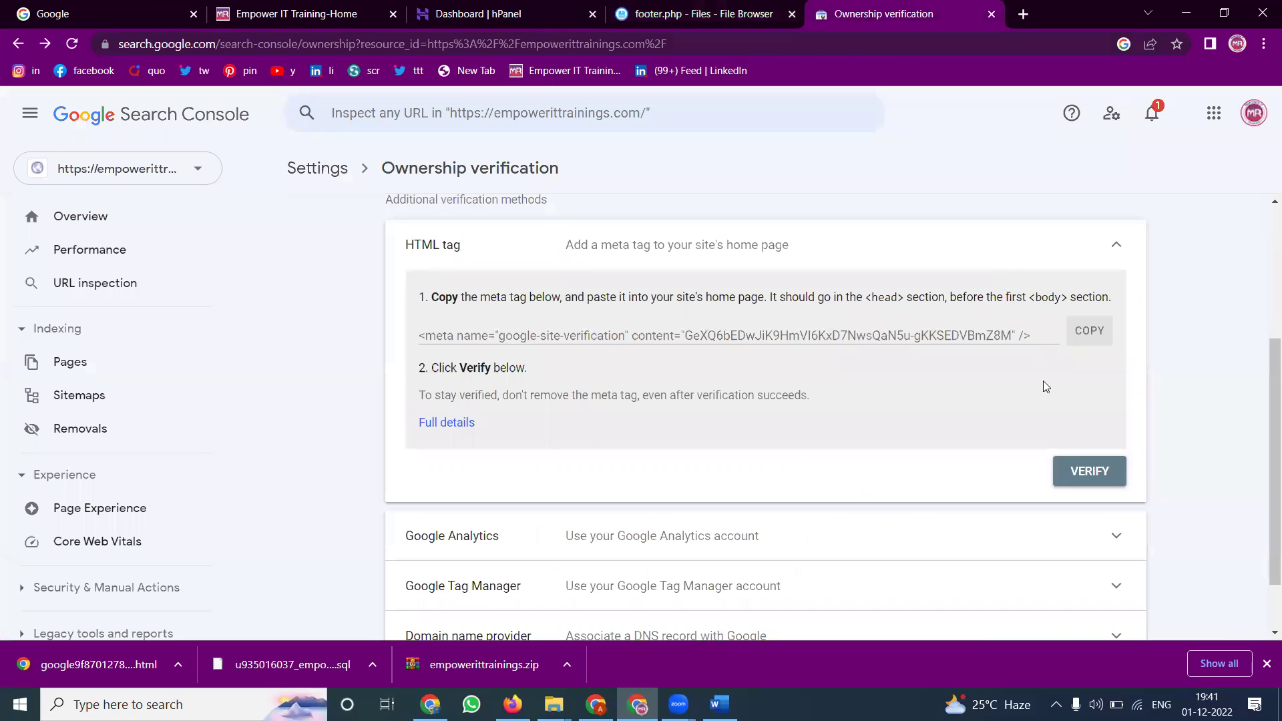
left_click(1096, 471)
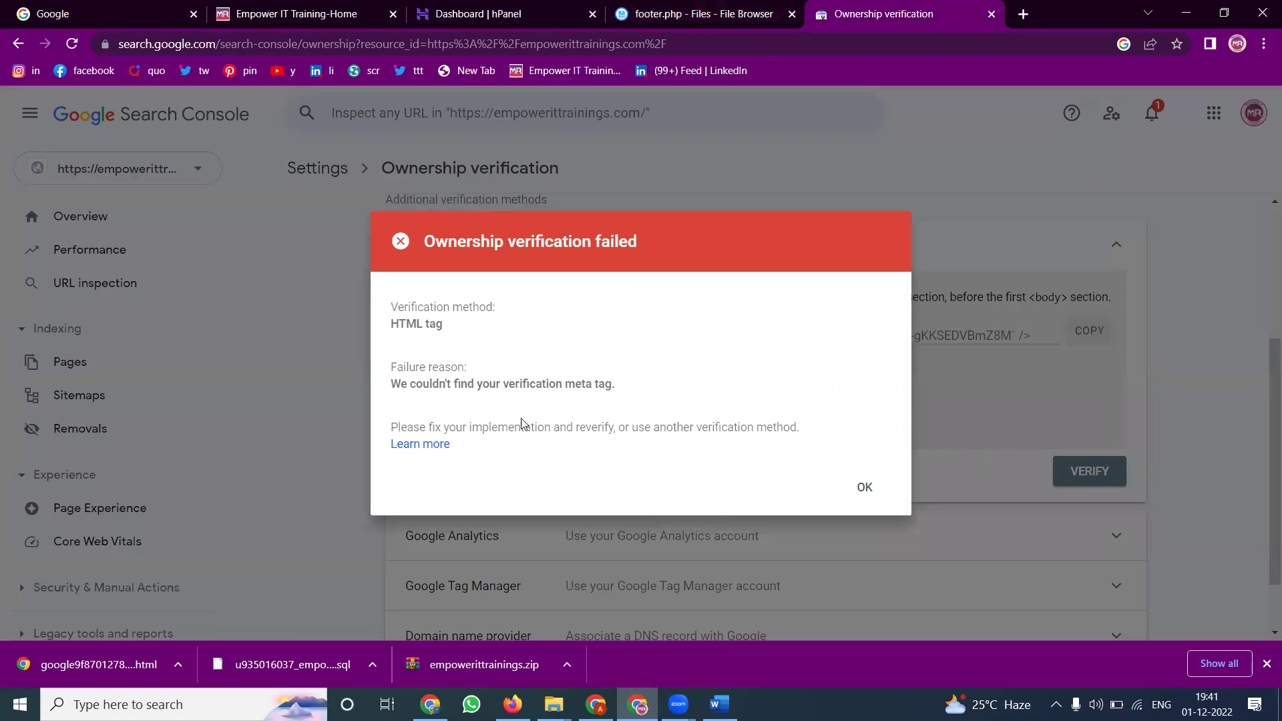
left_click(869, 488)
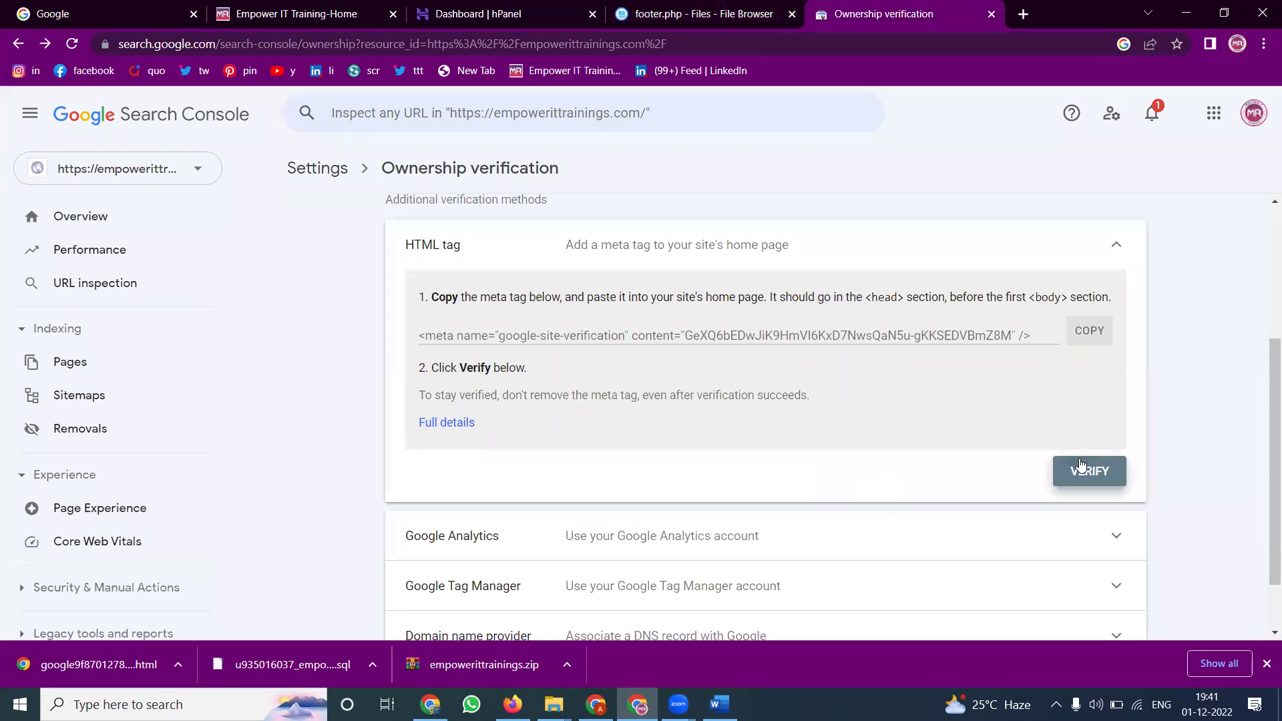
left_click(1083, 470)
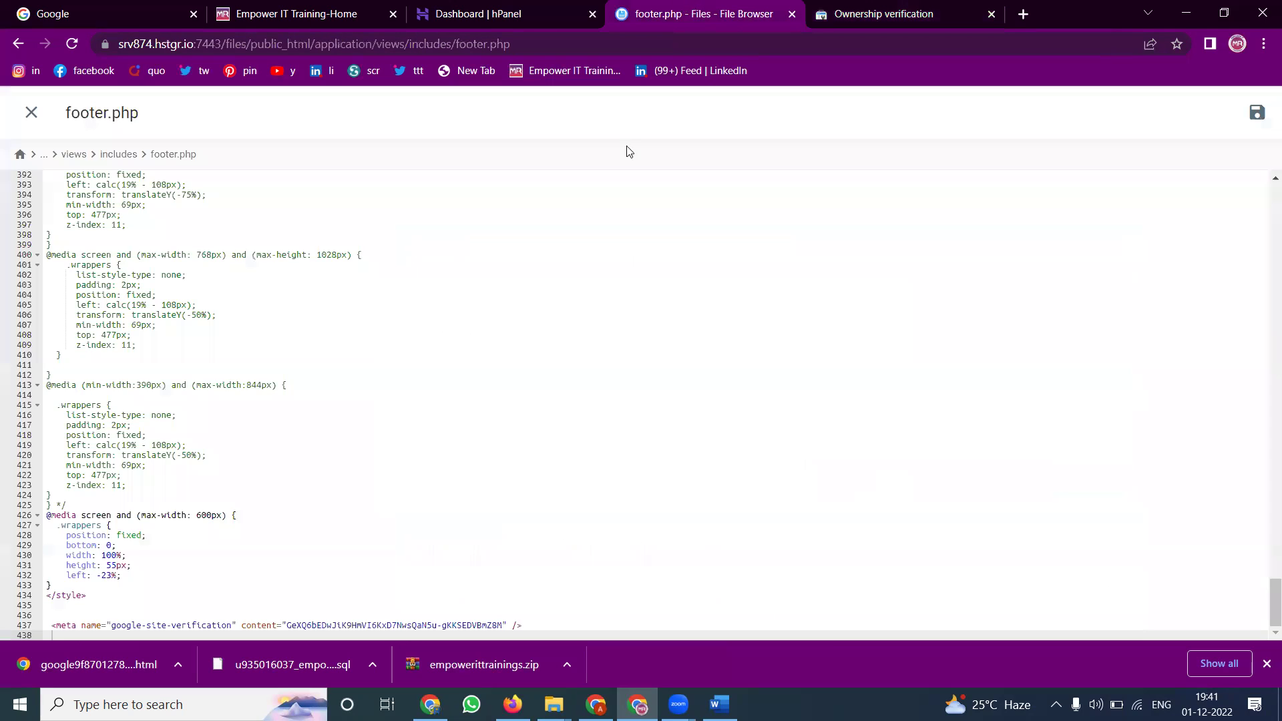
left_click(694, 14)
Remove the meta tag line from footer.php, save, and close the editor.
triple_click(270, 625)
key("ctrl+c")
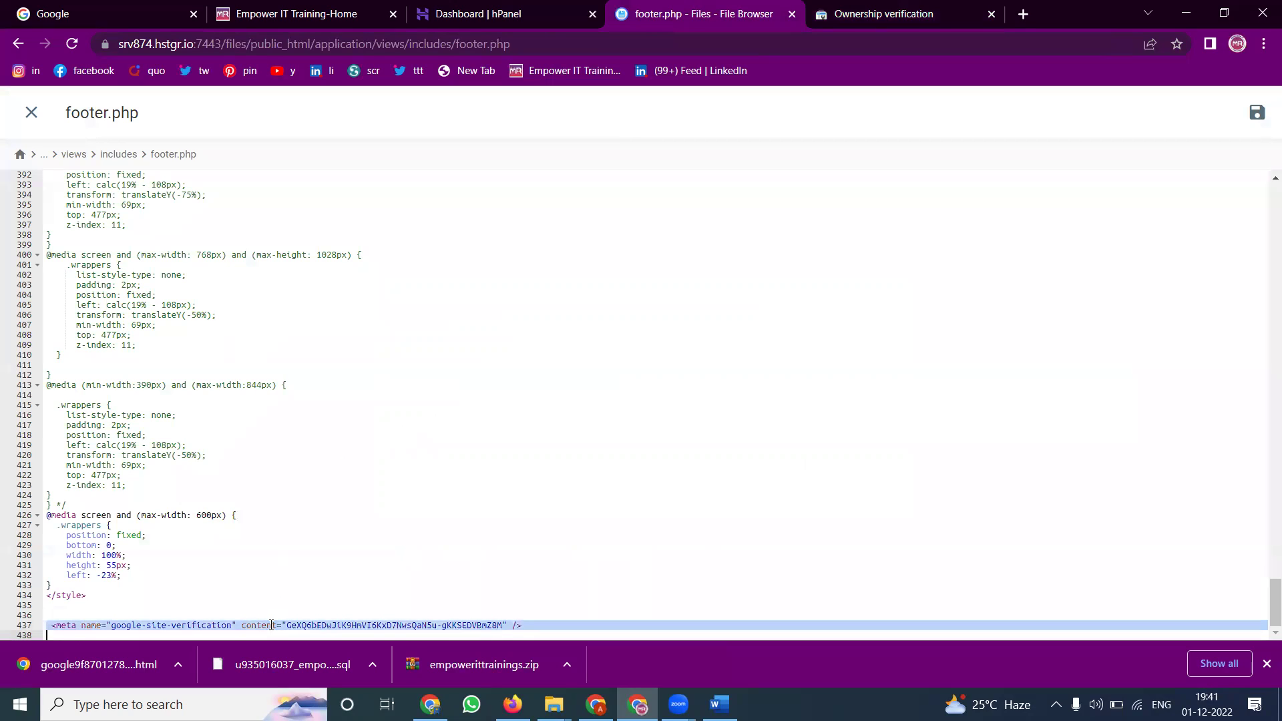
key("BackSpace")
left_click(1258, 112)
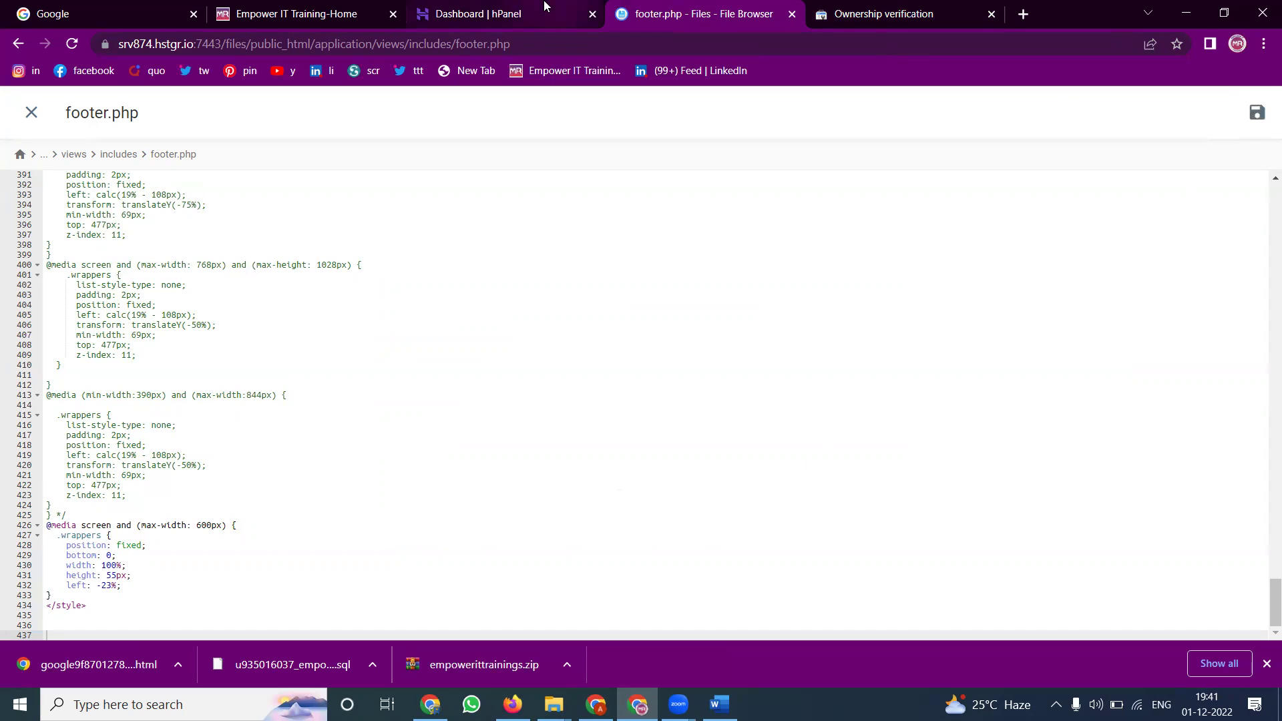
left_click(28, 115)
Paste the verification meta tag on line 1 of header.php and save it.
left_click(320, 371)
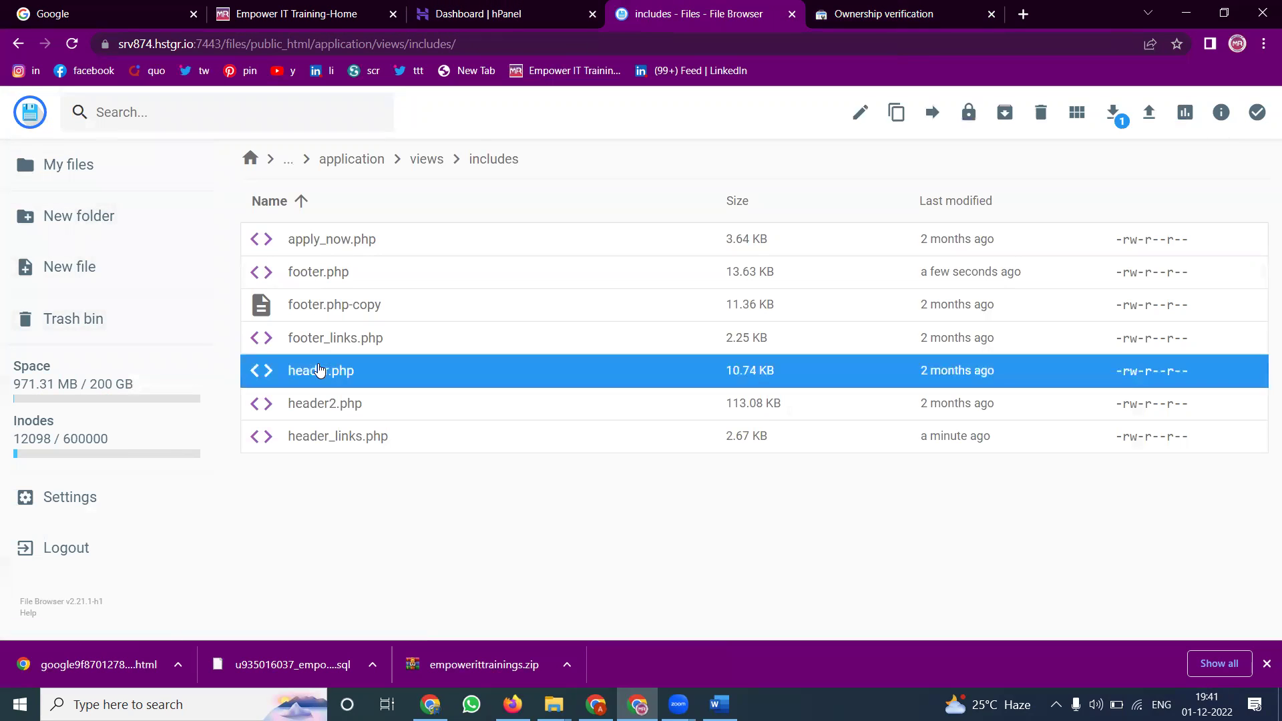
double_click(320, 371)
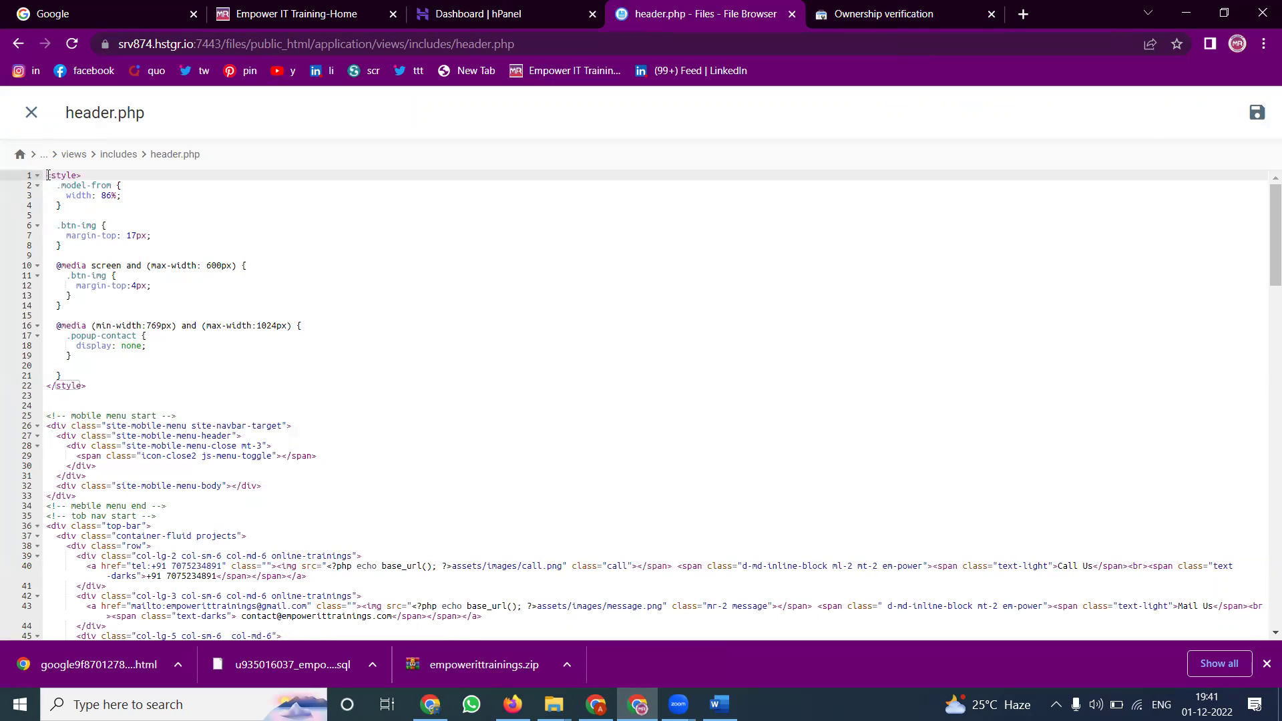
key("ctrl+v")
key("Return")
key("Return")
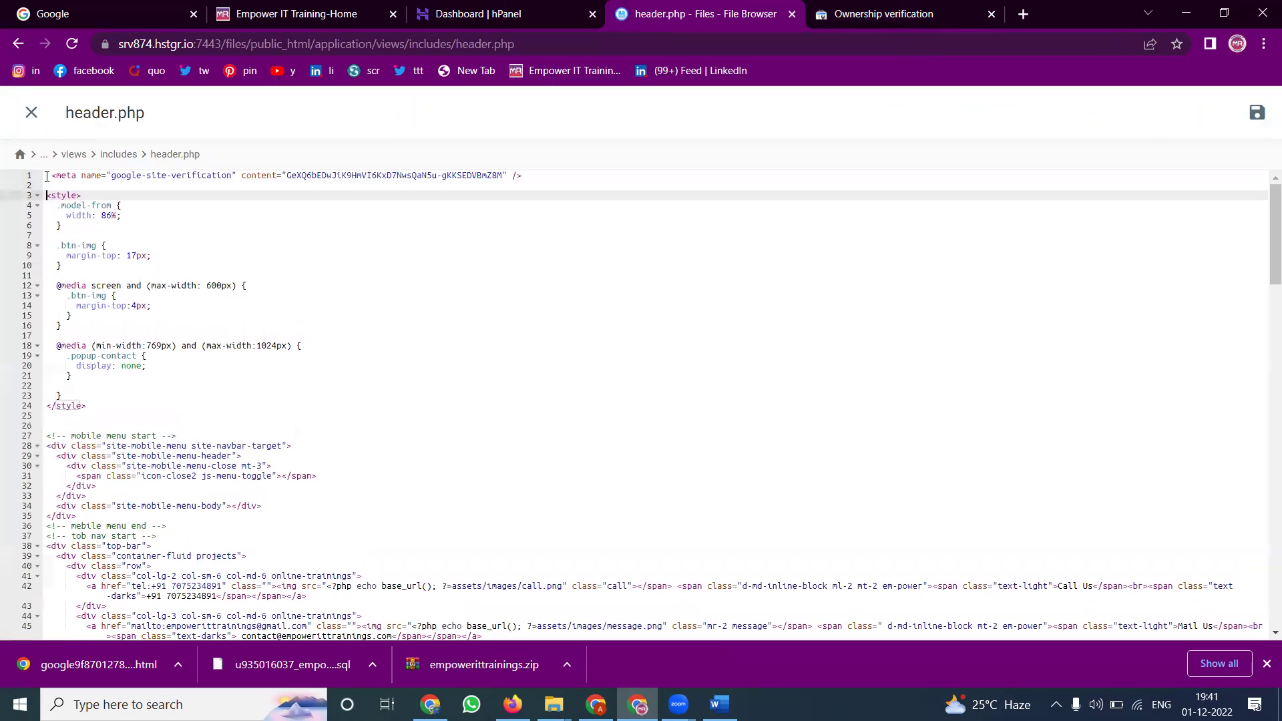
left_click(1256, 108)
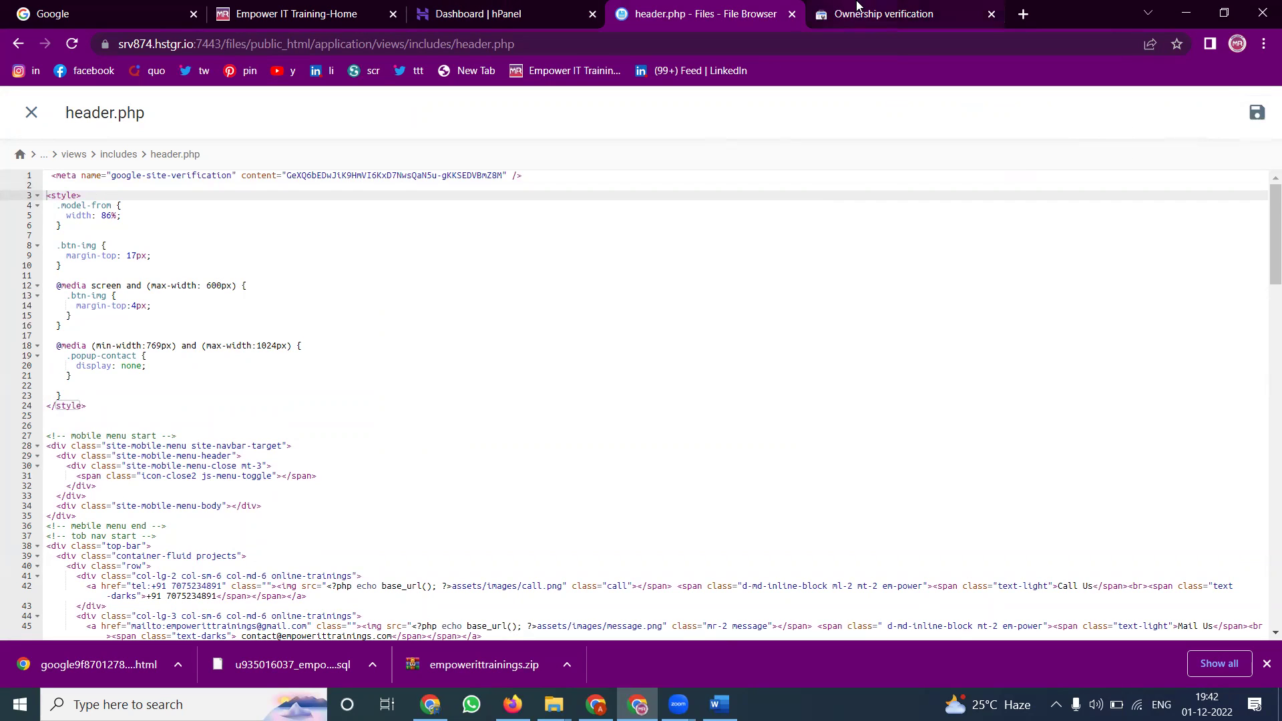
left_click(832, 14)
Dismiss the failure message, retry HTML tag verification once more, then return to the header.php editor.
left_click(863, 489)
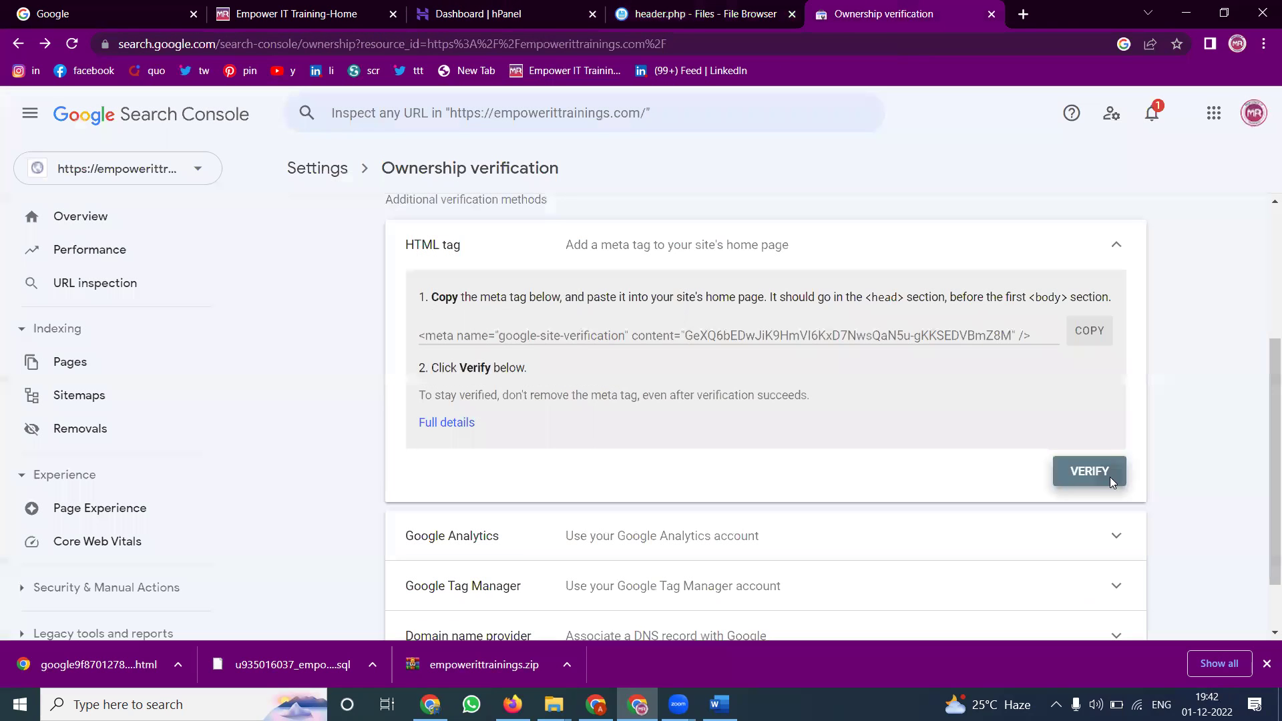
left_click(1110, 477)
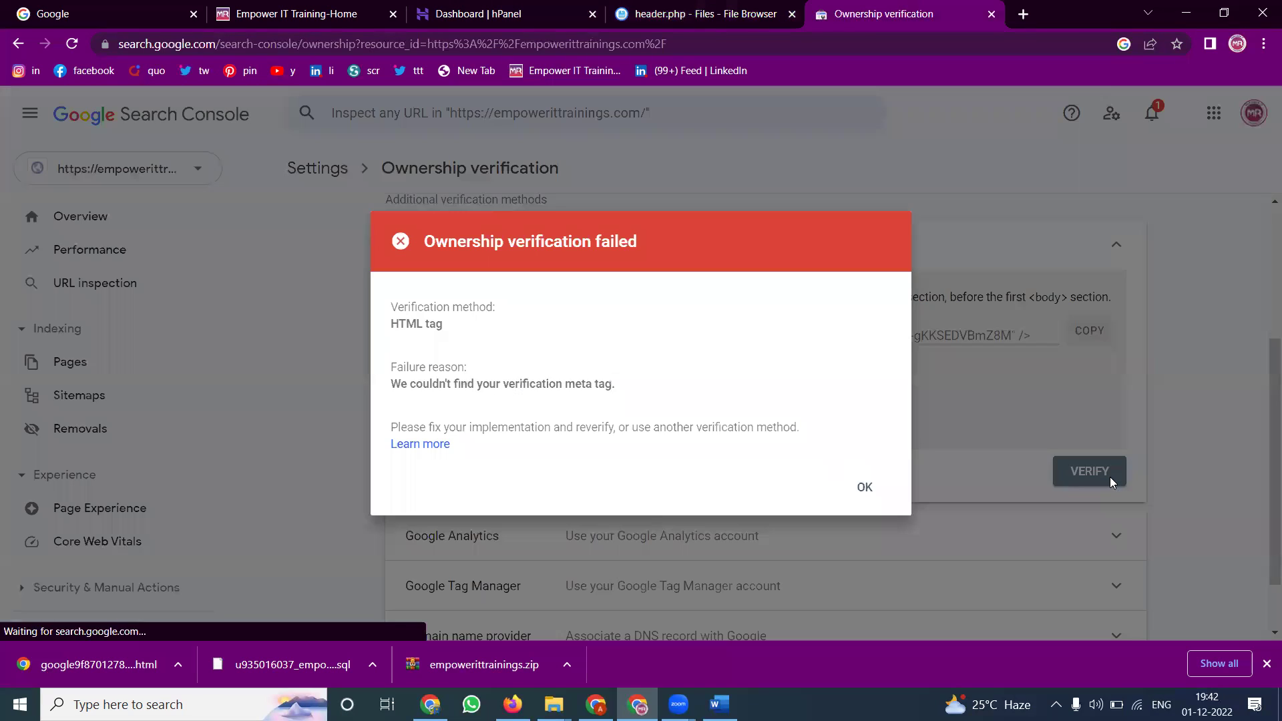
left_click(867, 488)
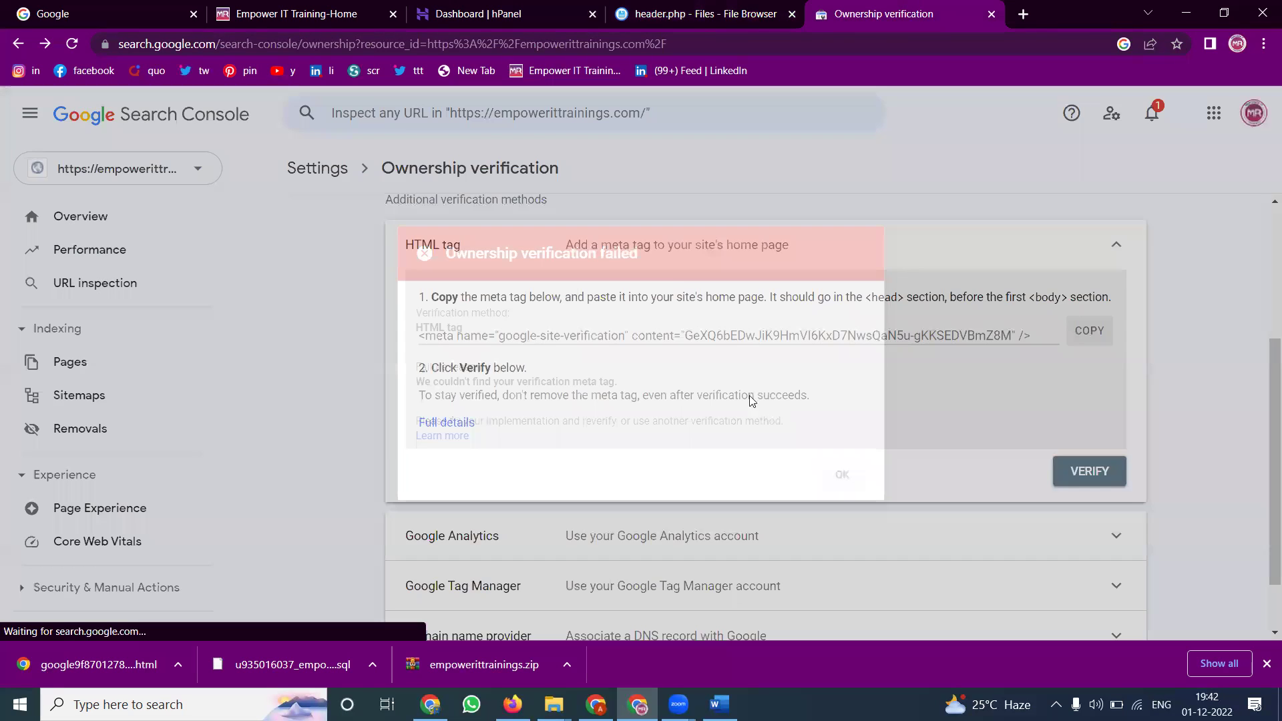
left_click(630, 8)
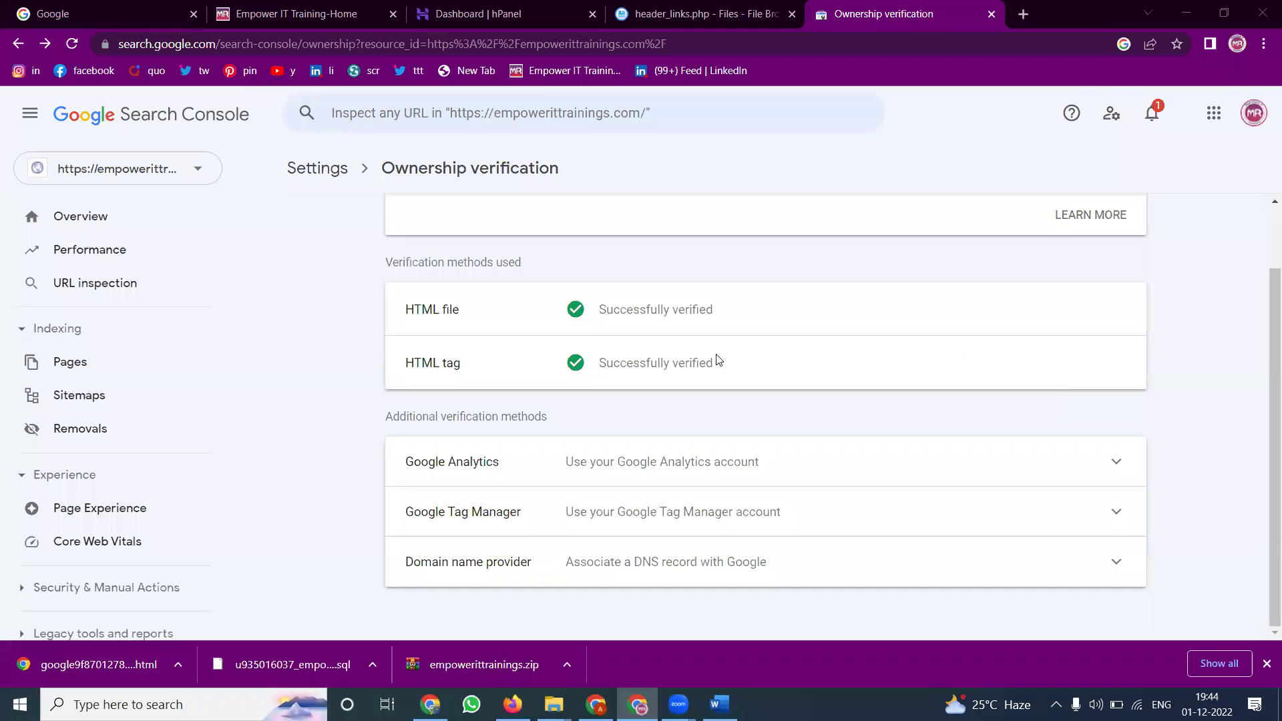
Check the meta tag in header_links.php's head, close that editor, and return to the verification results.
left_click(760, 15)
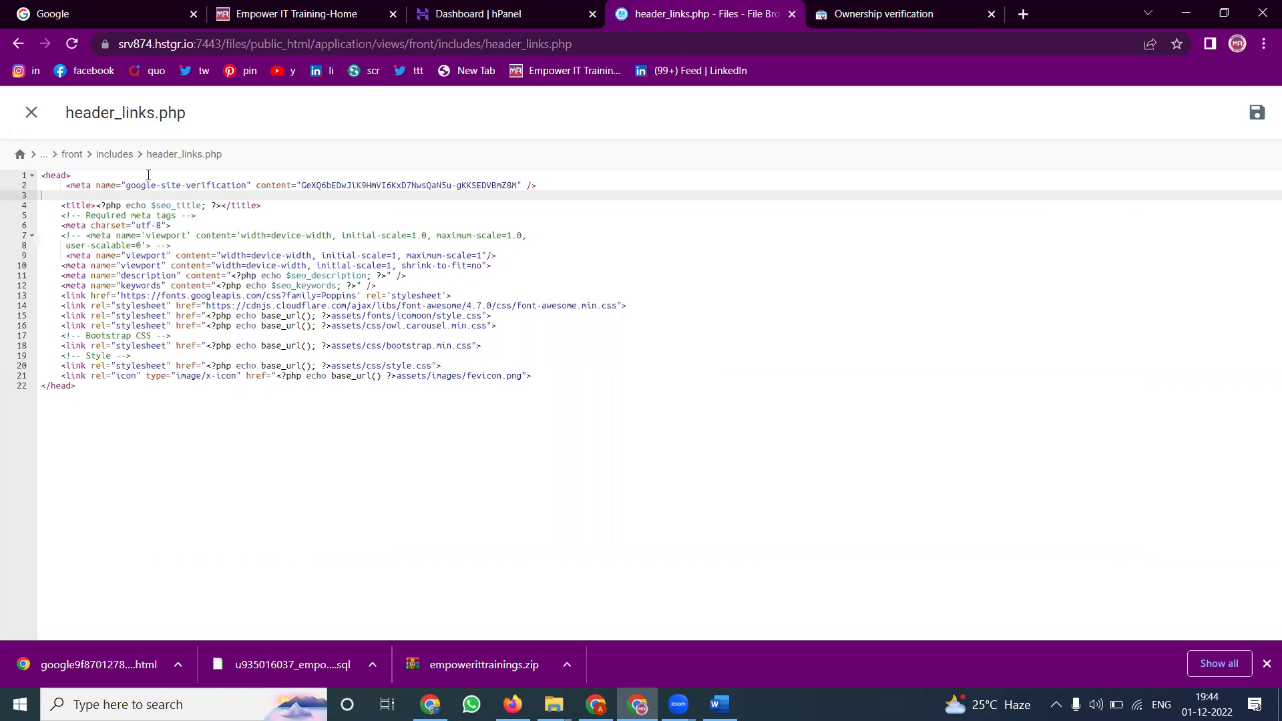
left_click(32, 112)
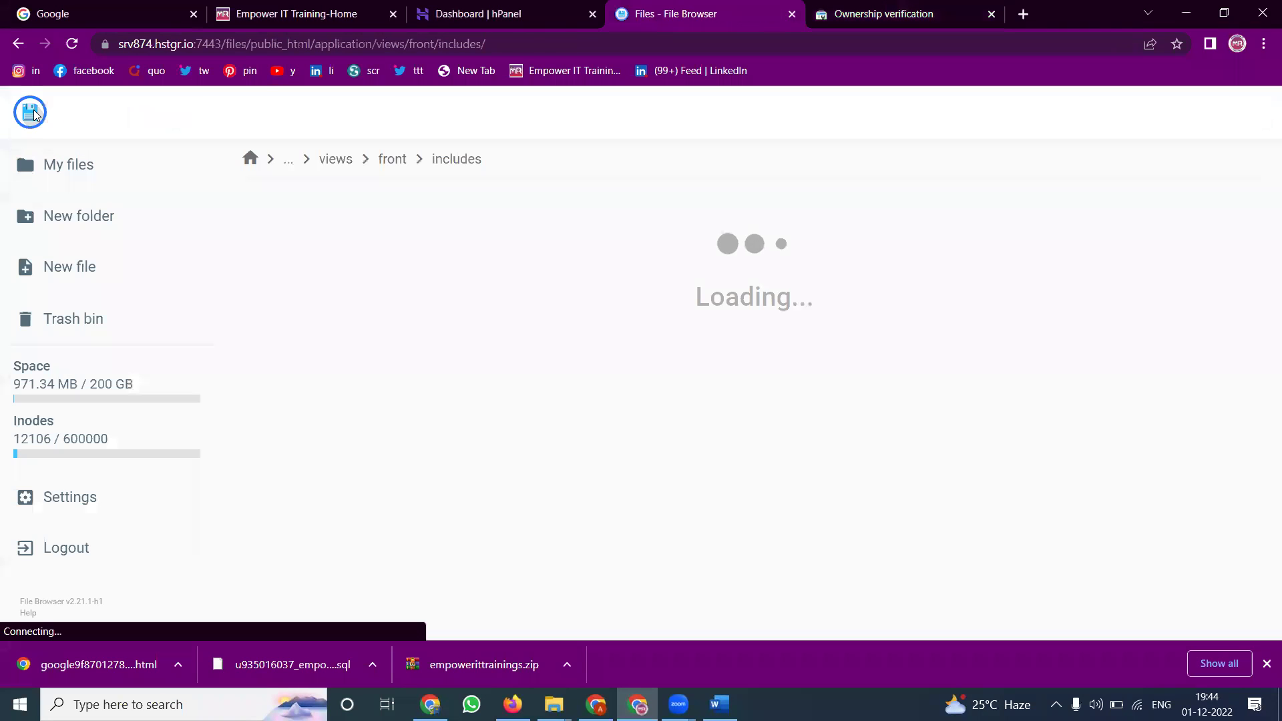
left_click(935, 12)
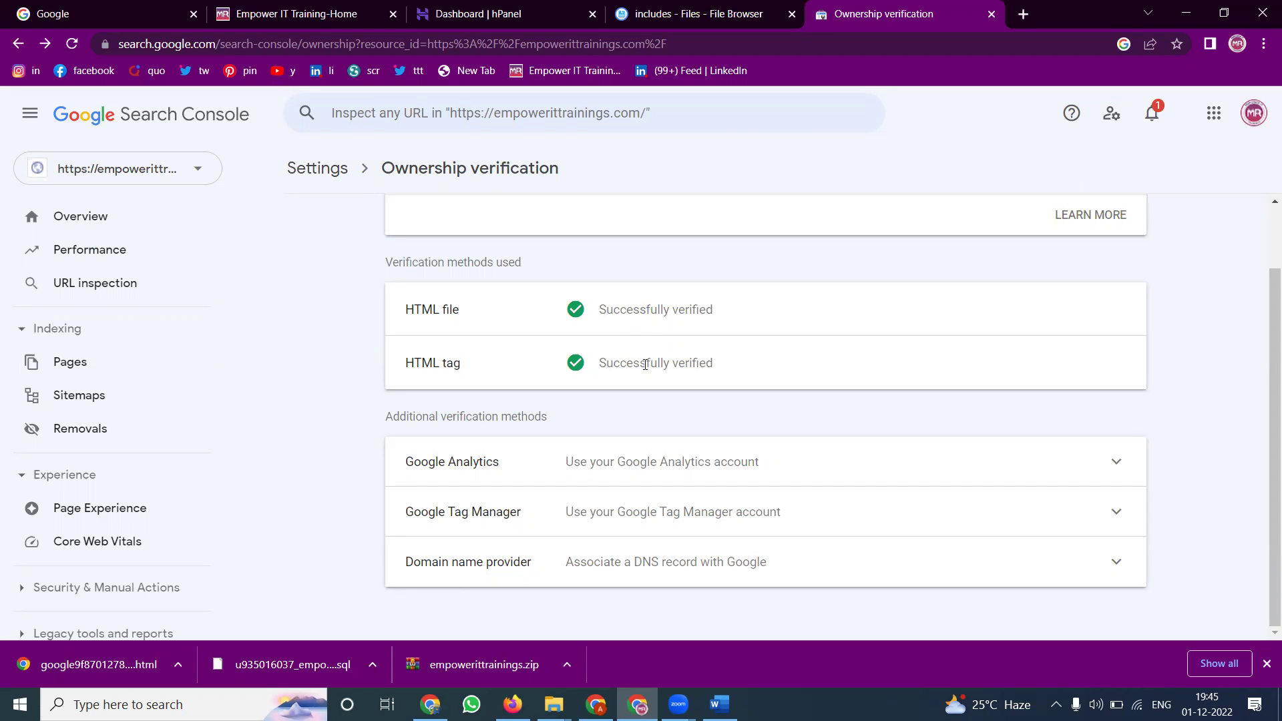
Bring forward the other Chrome window showing a YouTube channel's Videos page.
left_click(430, 705)
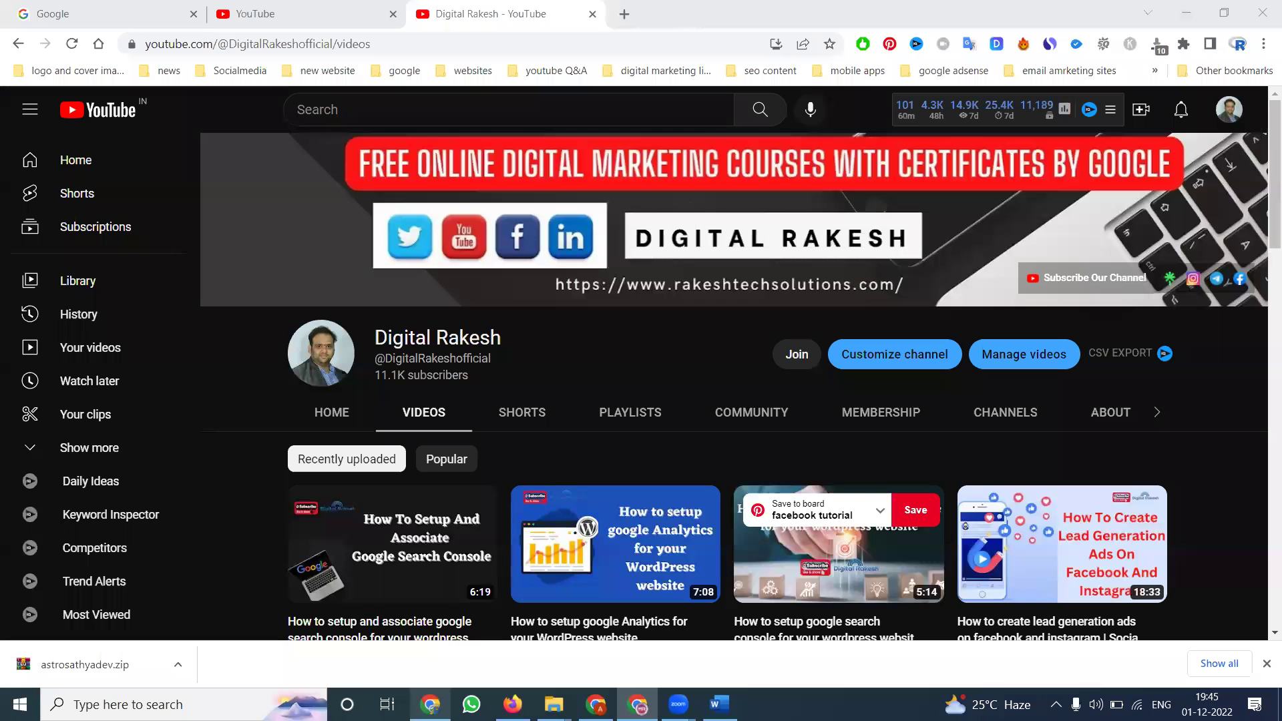